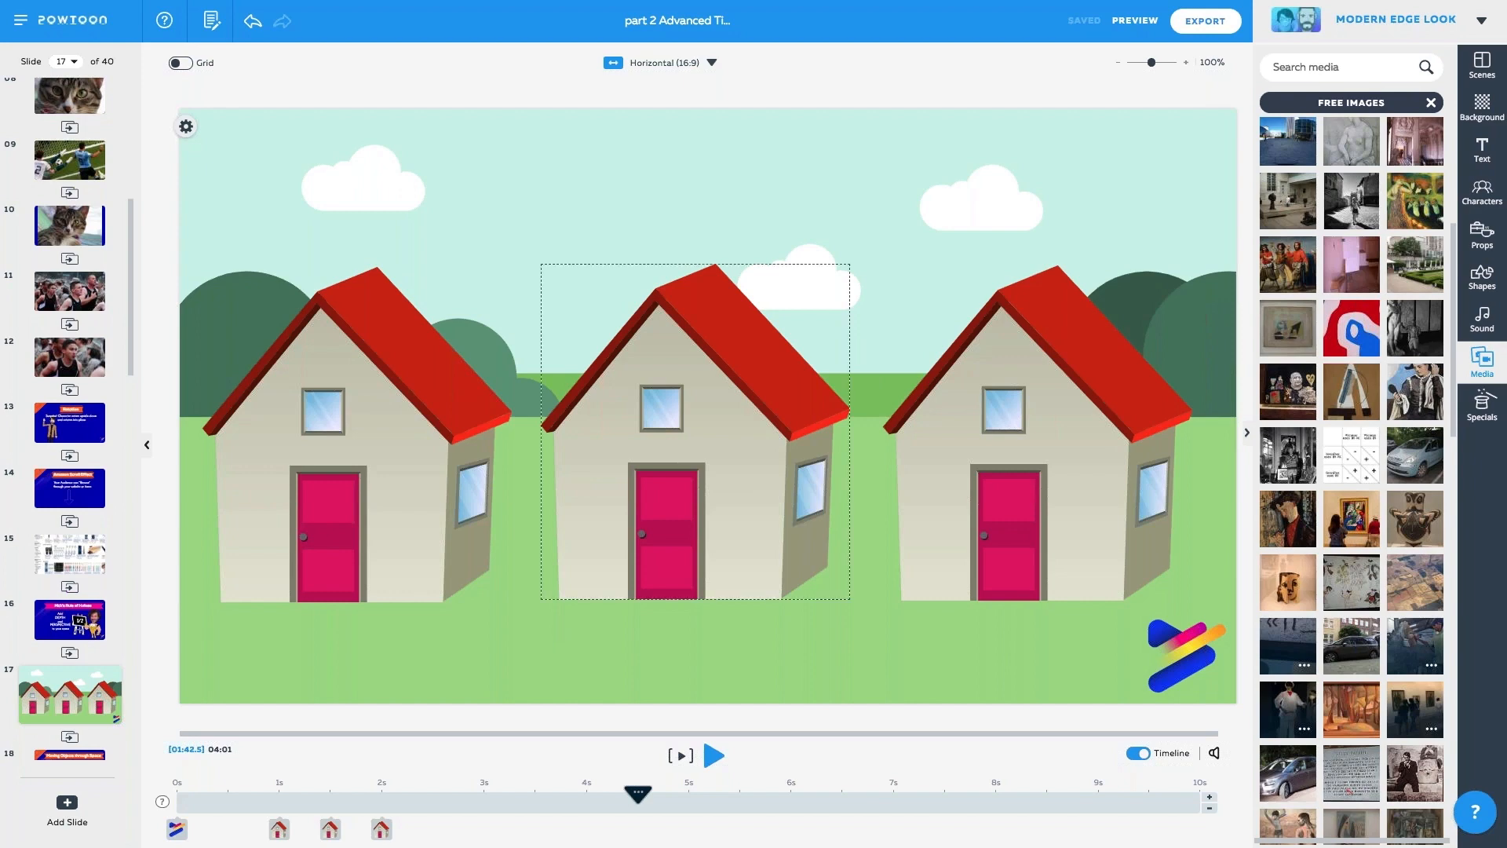
Move the middle and far-right houses up and left so the three houses overlap in a rising diagonal row.
left_click_drag(656, 519, 519, 495)
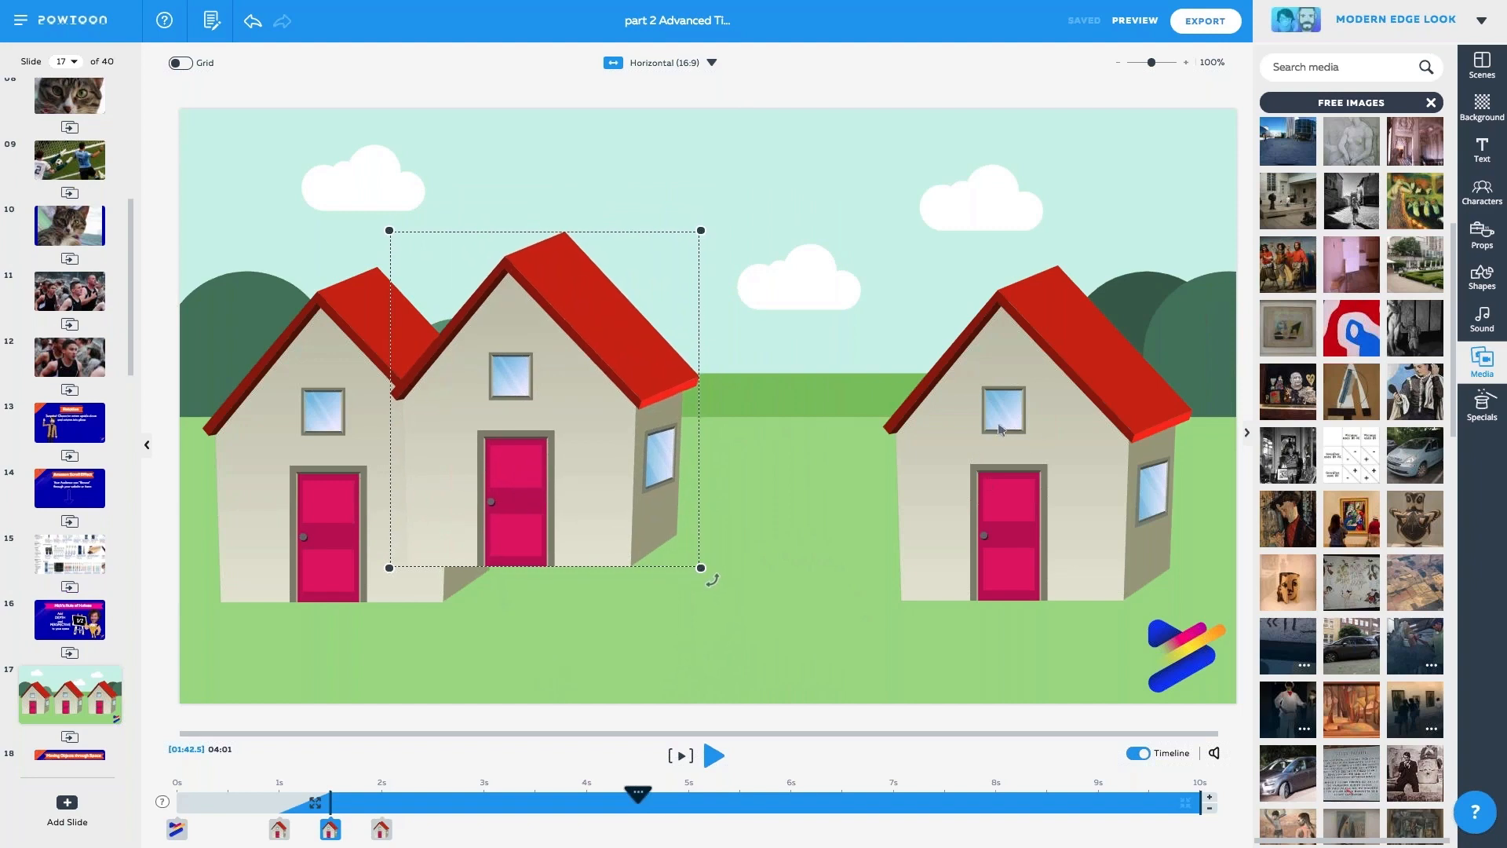
left_click(995, 426)
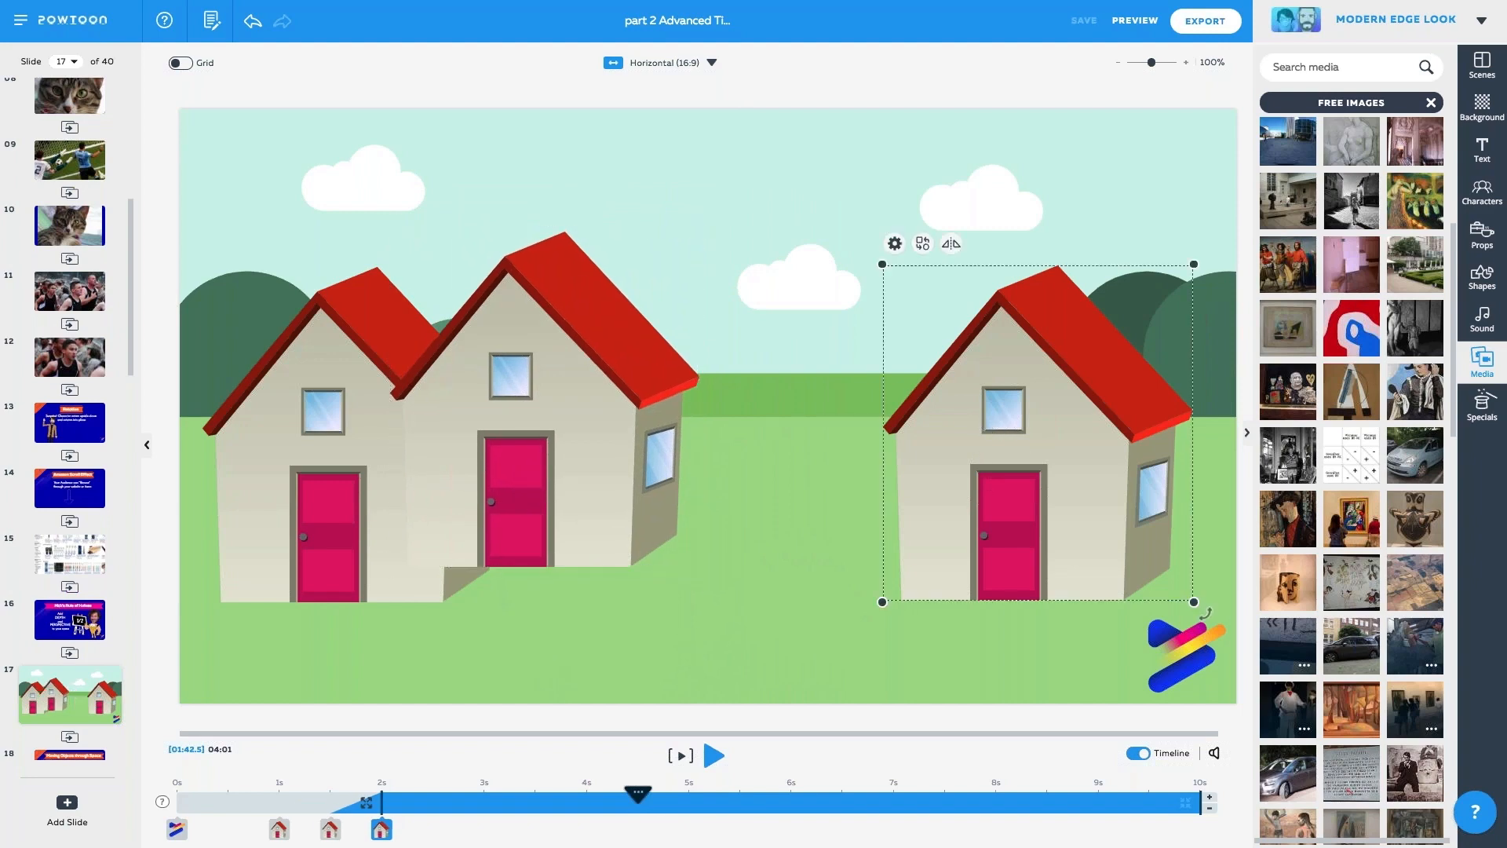
left_click_drag(864, 343, 656, 306)
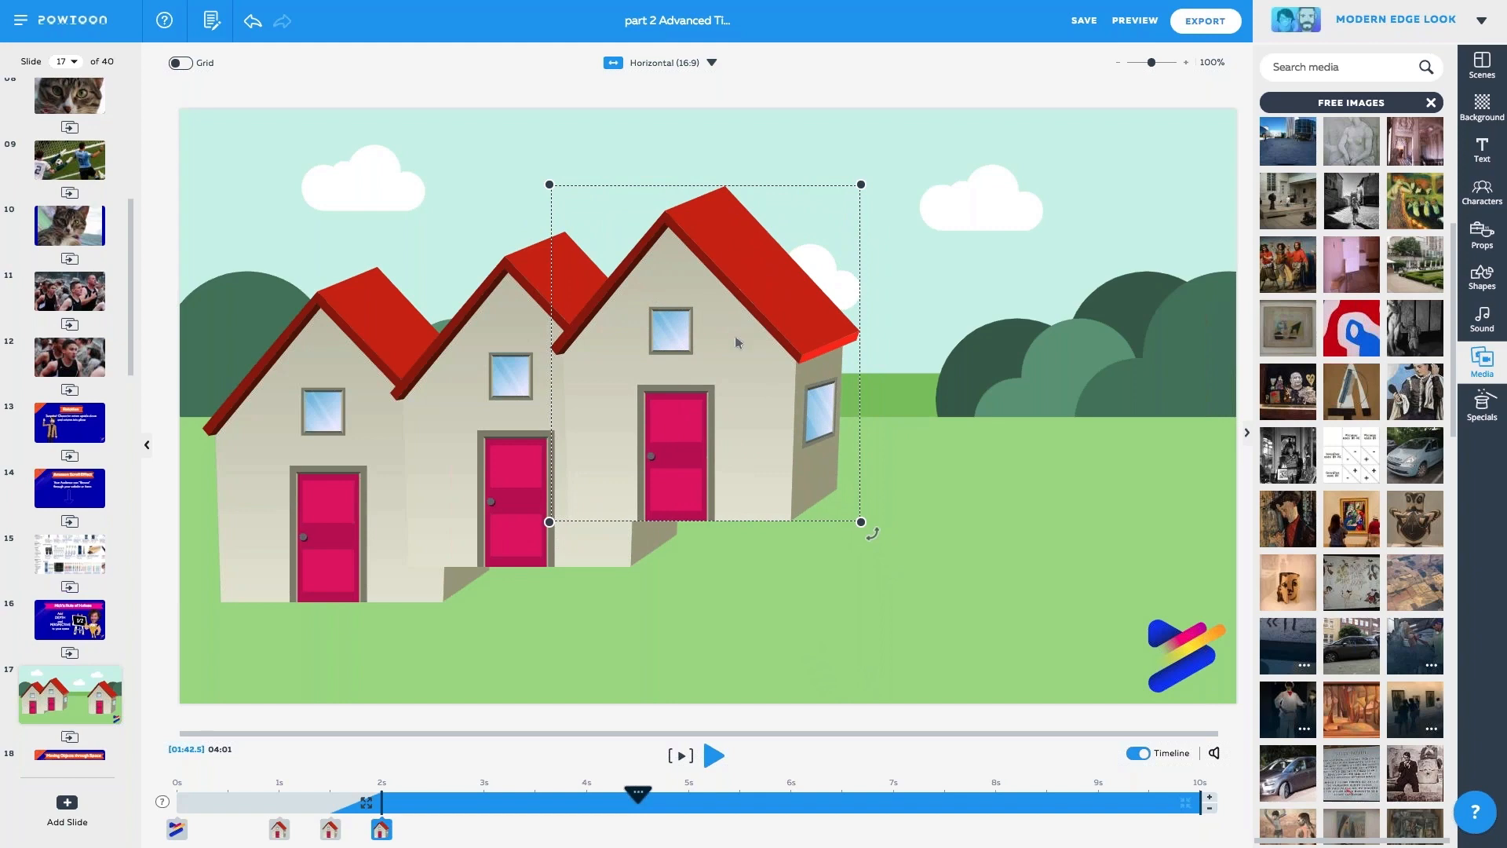
left_click(926, 252)
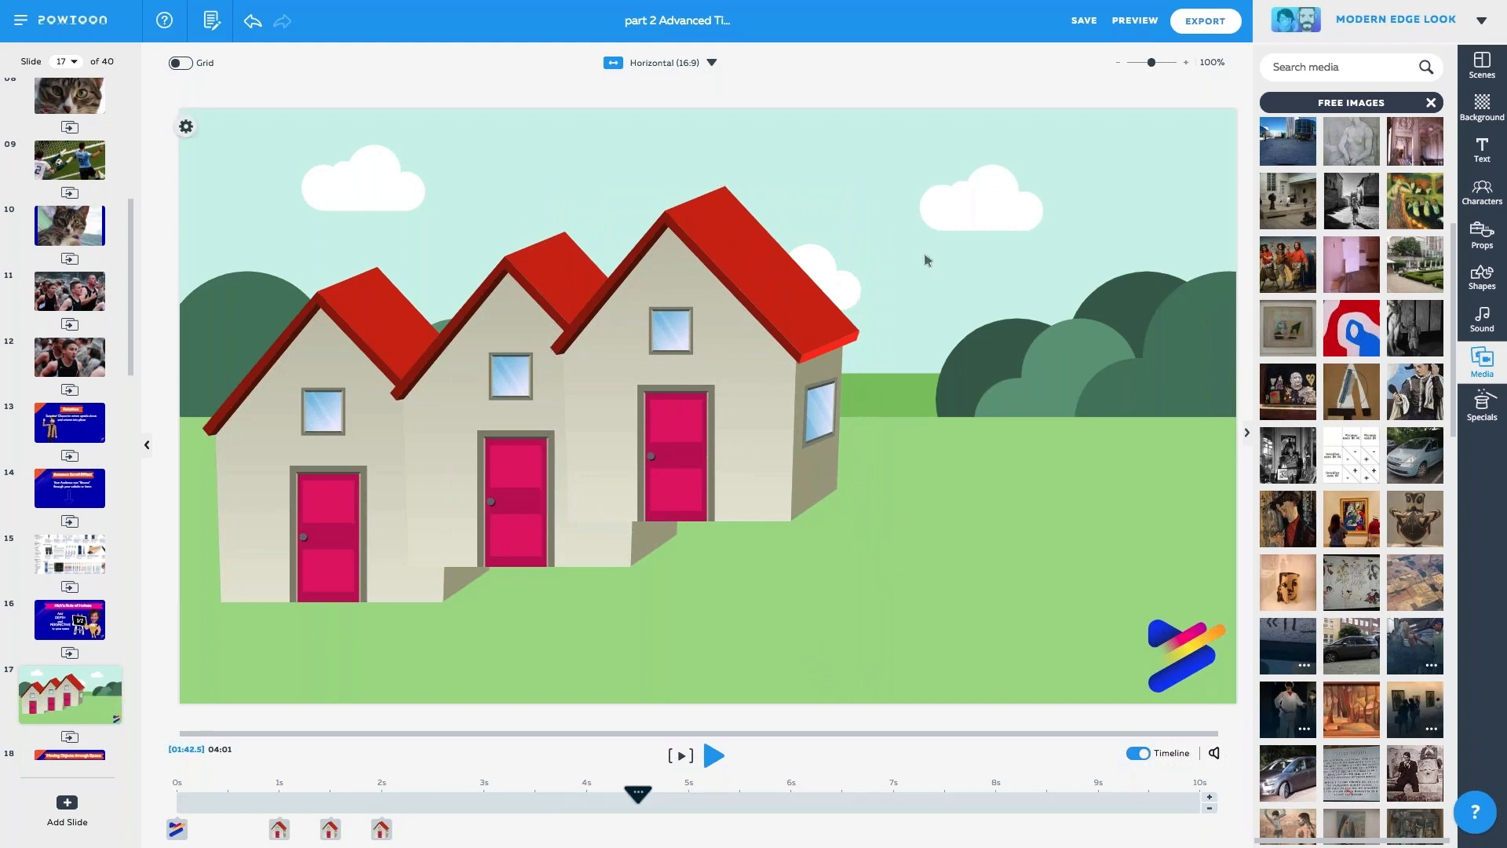
Send the uppermost, farthest house to the back of the layer order.
left_click(749, 283)
left_click(562, 164)
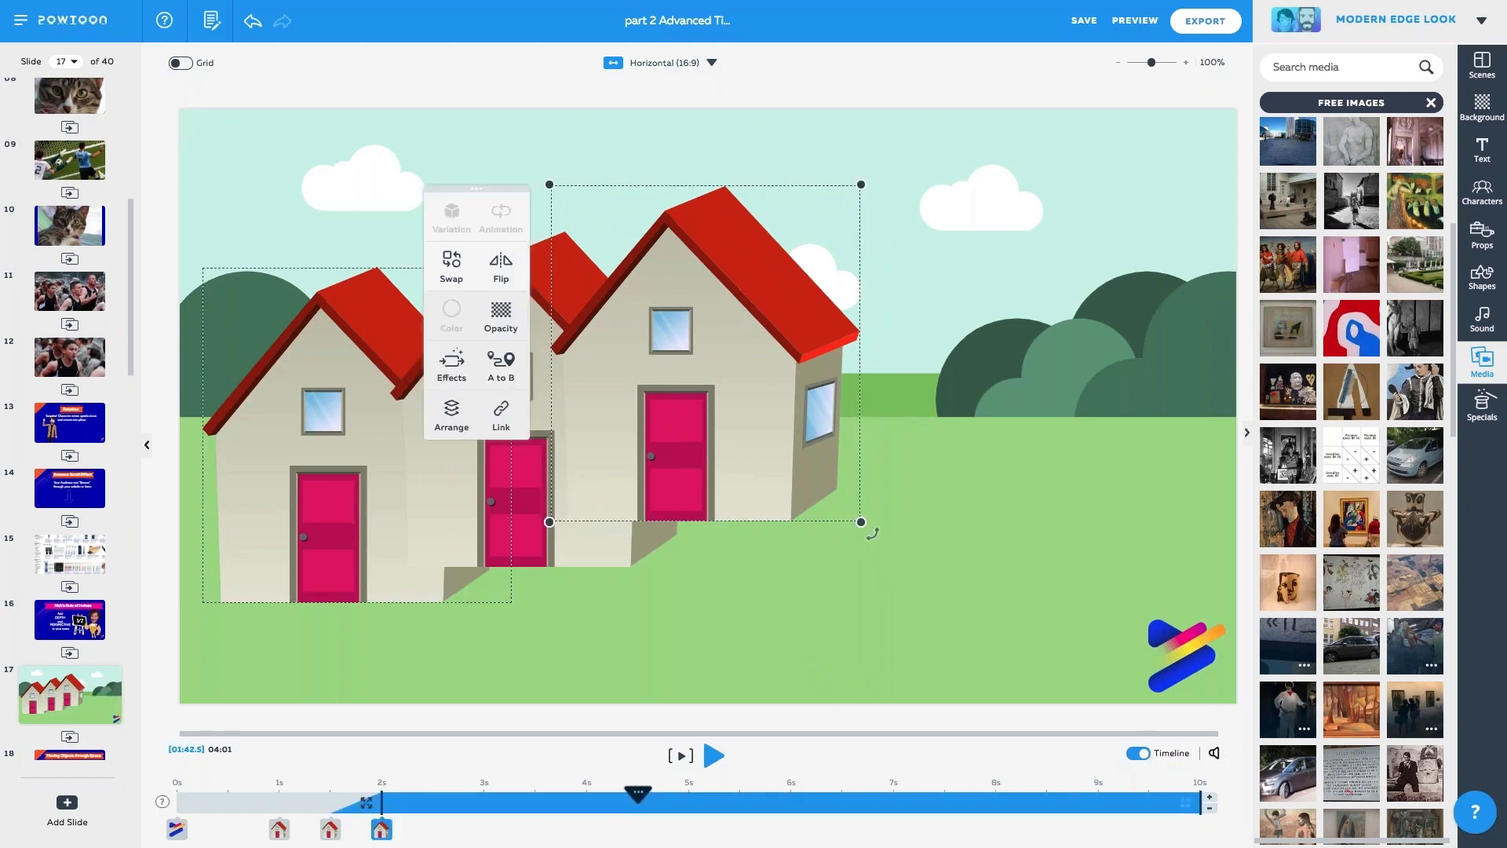
left_click(450, 421)
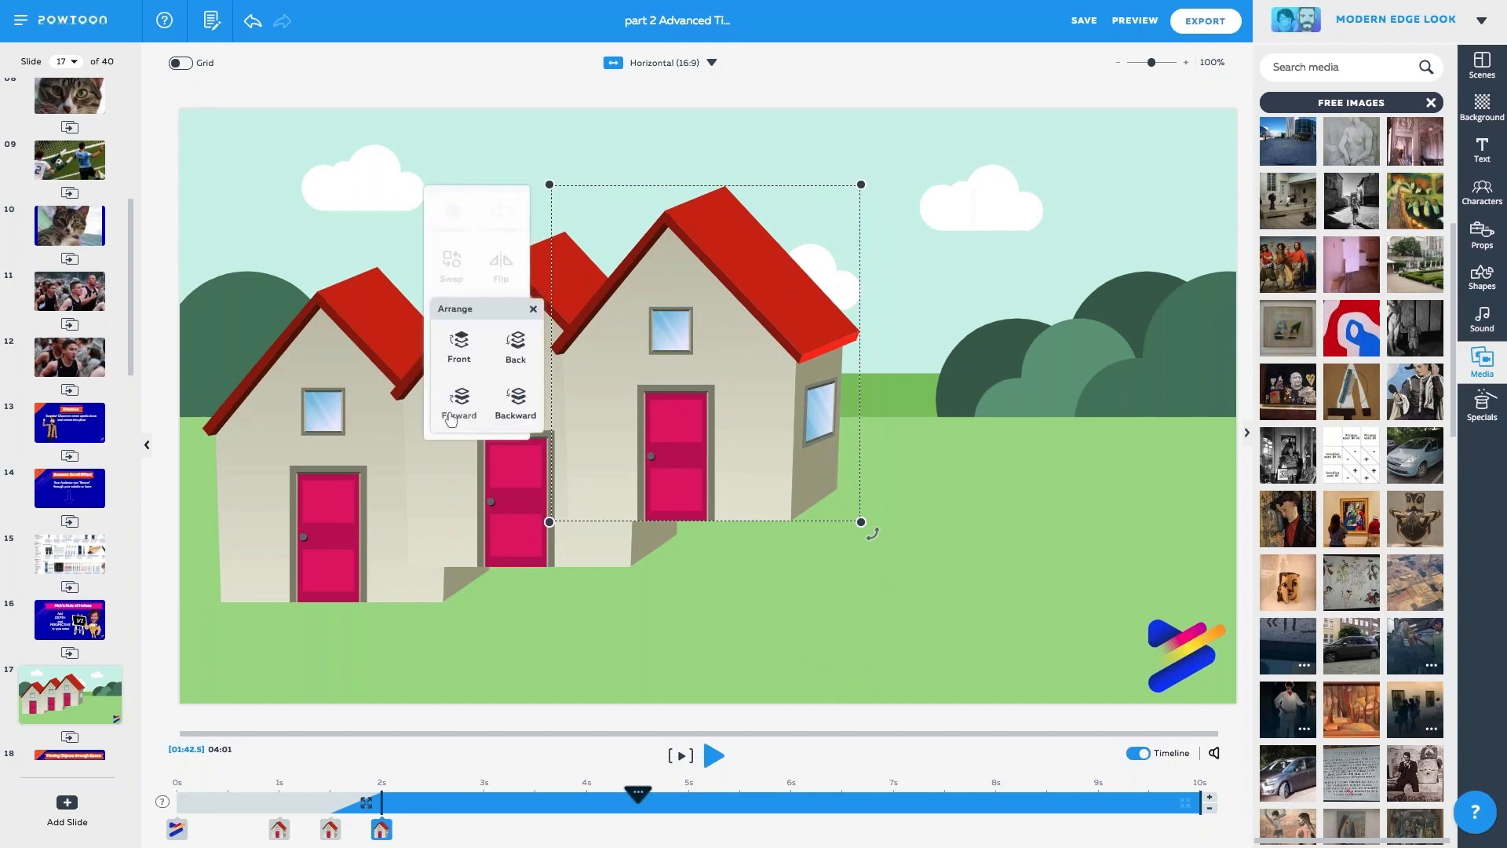
left_click(515, 349)
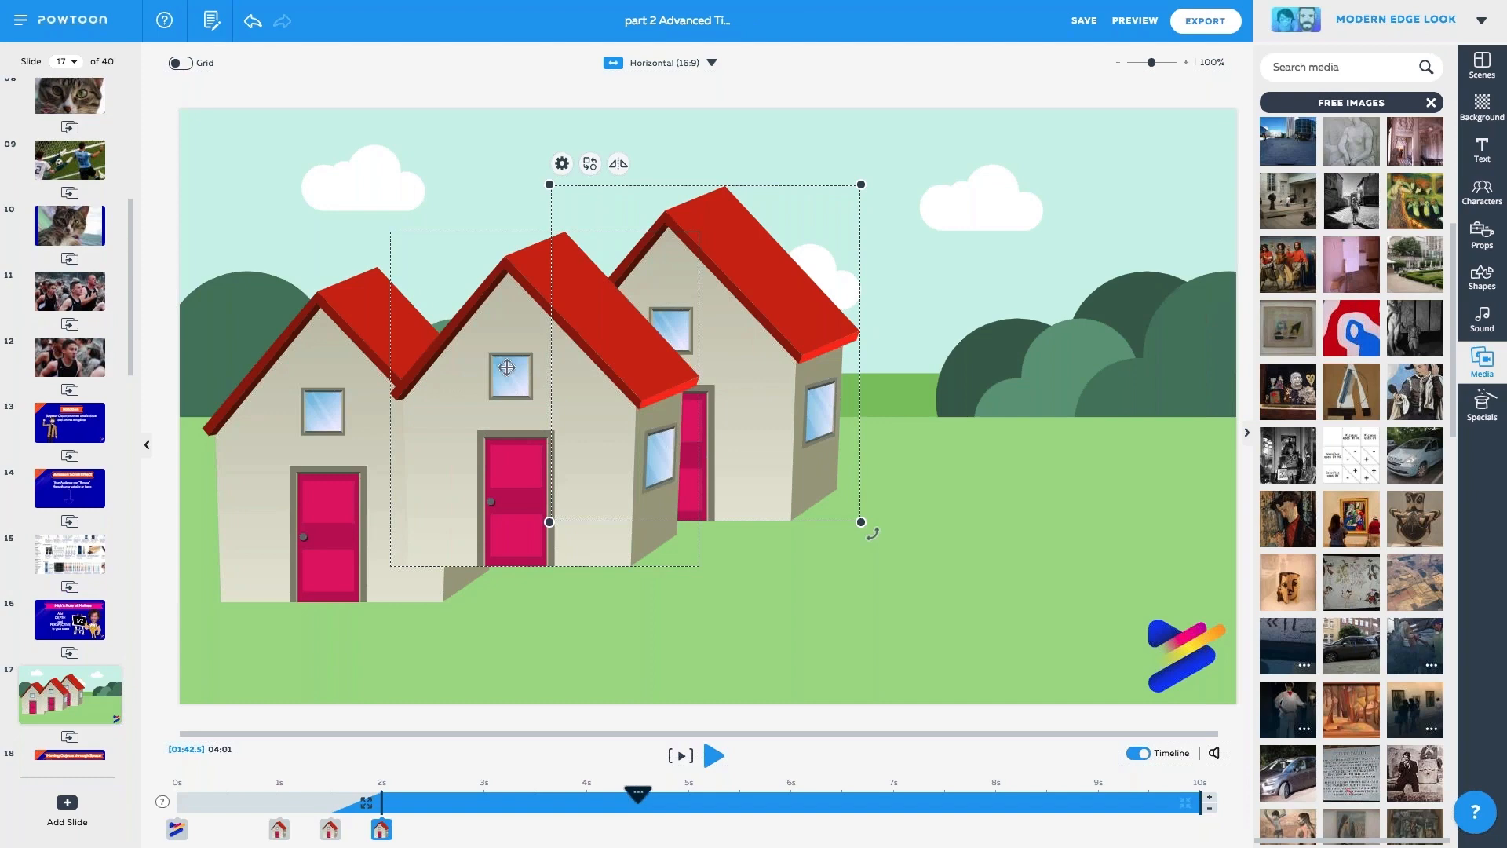
Bring the lowest, nearest house to the front of the layer order.
left_click(506, 368)
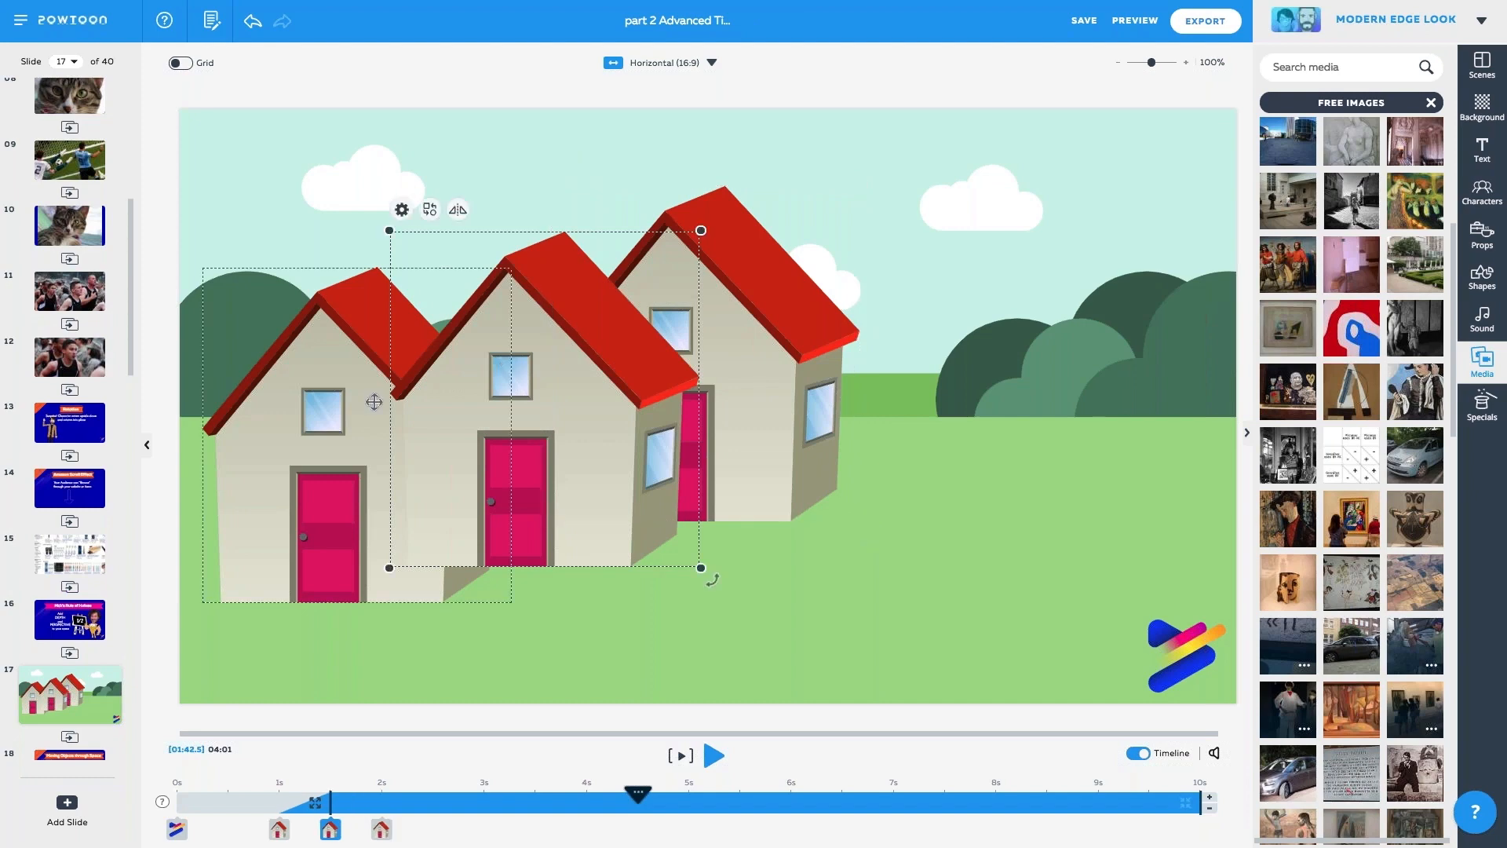
left_click(339, 363)
left_click(213, 245)
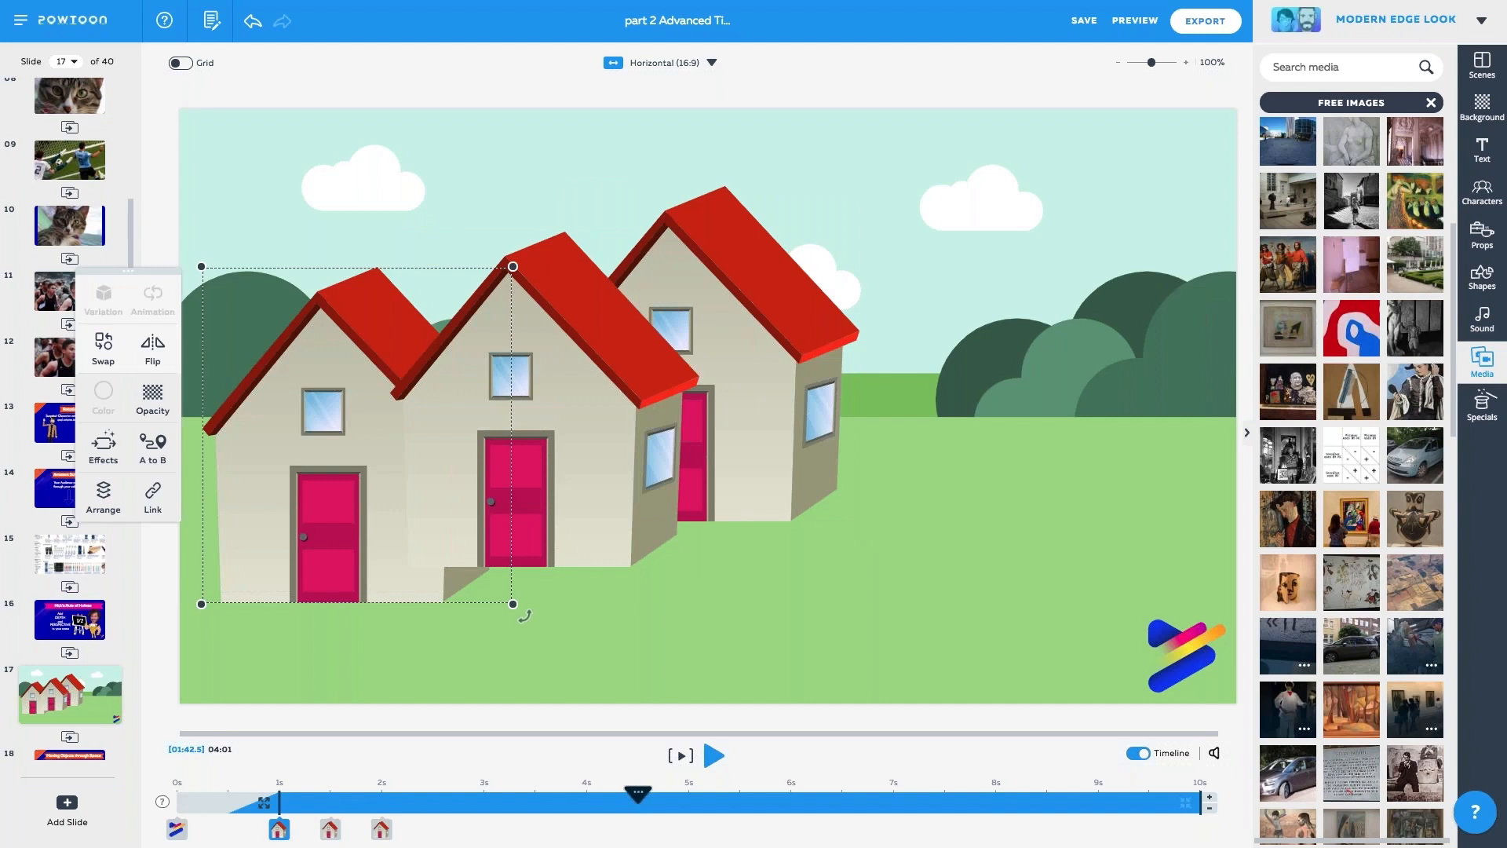
left_click(103, 494)
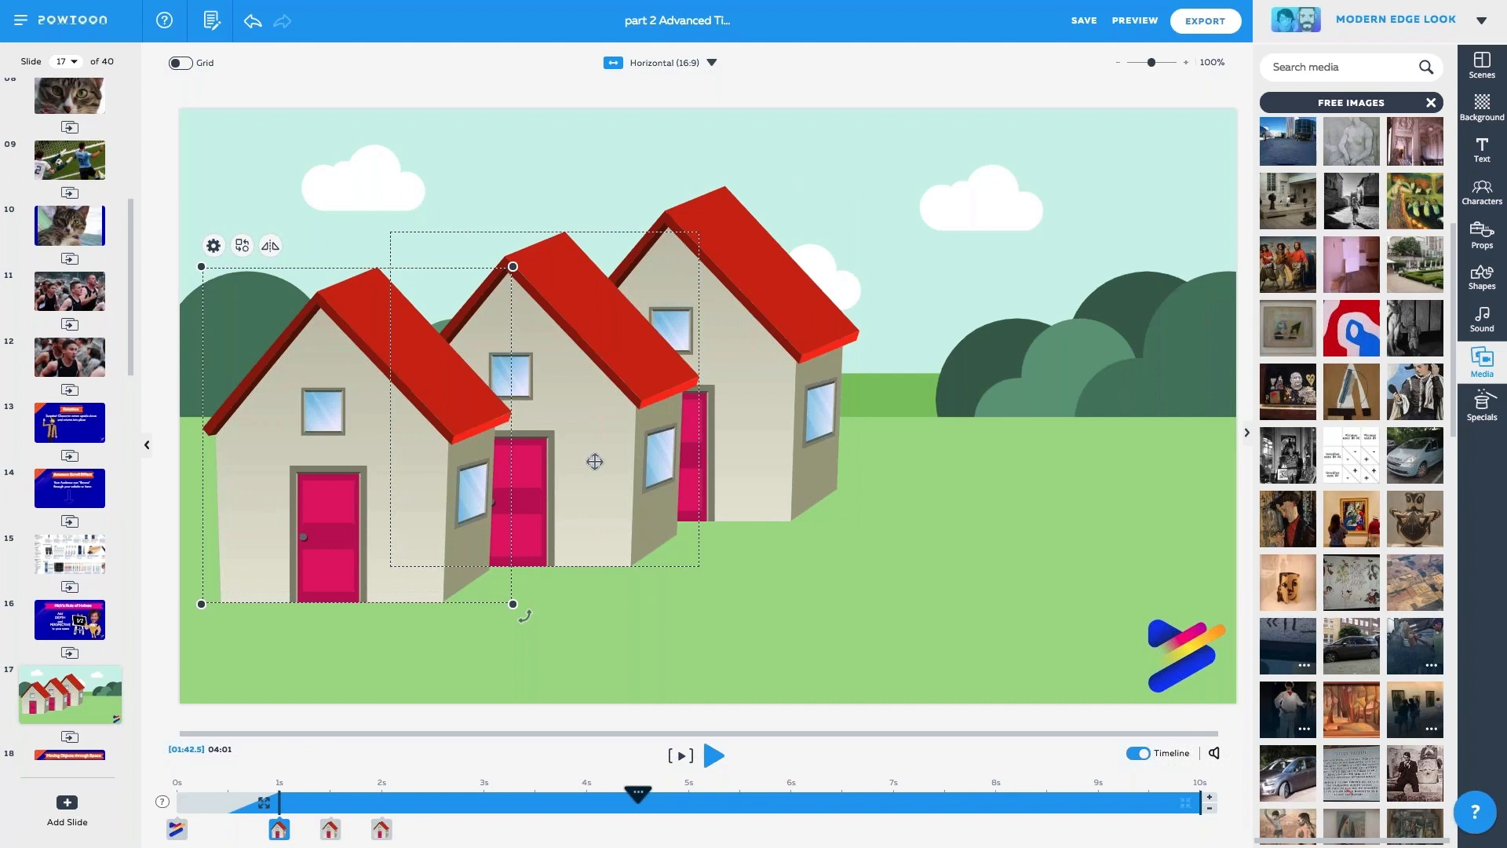
Move the middle house almost completely behind the nearest house and tilt it slightly.
left_click(635, 459)
left_click_drag(635, 459, 482, 503)
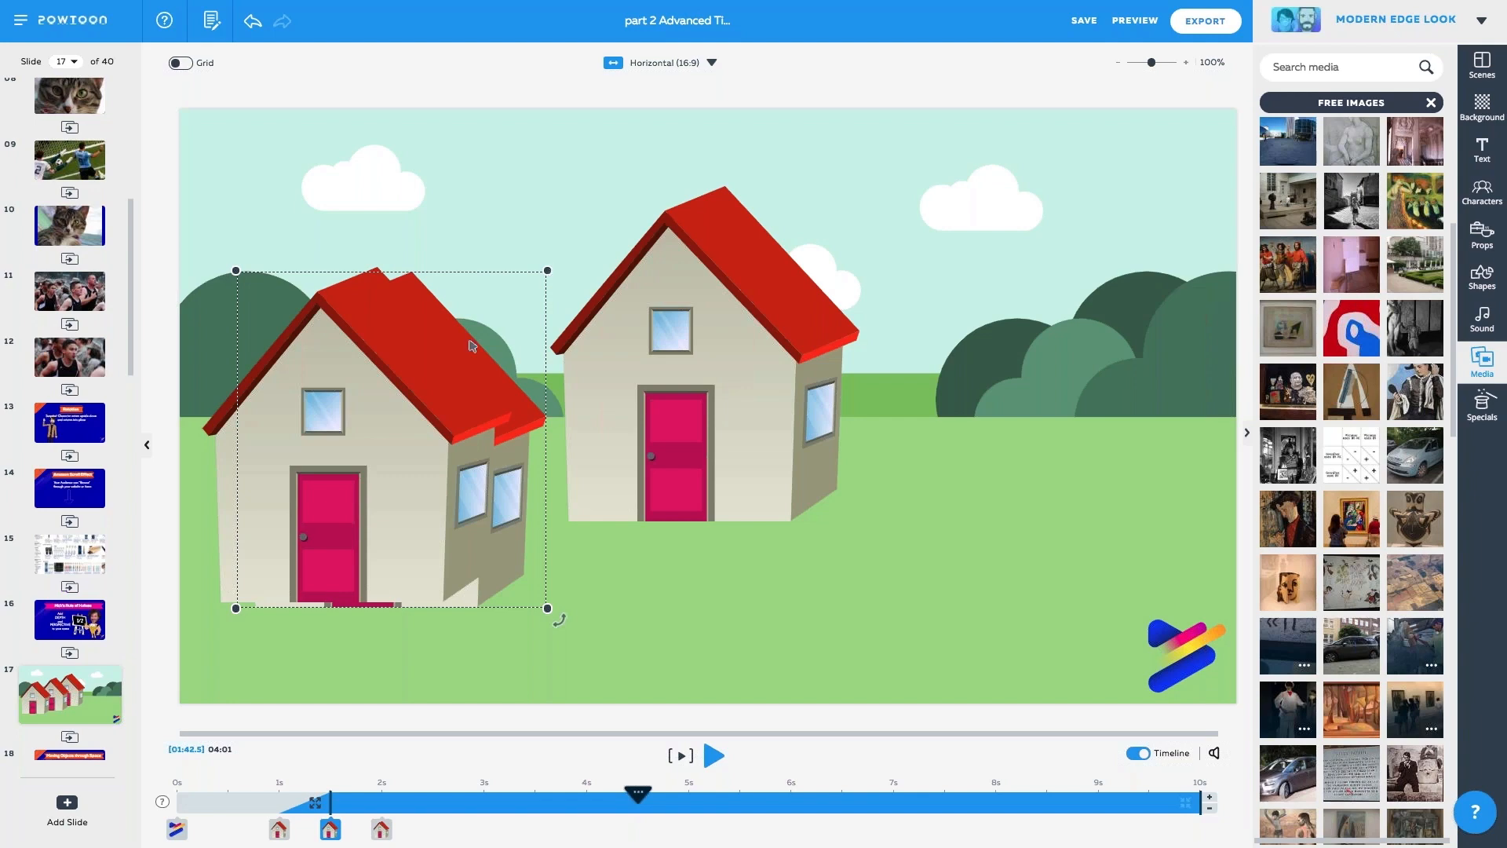
left_click_drag(471, 348, 449, 379)
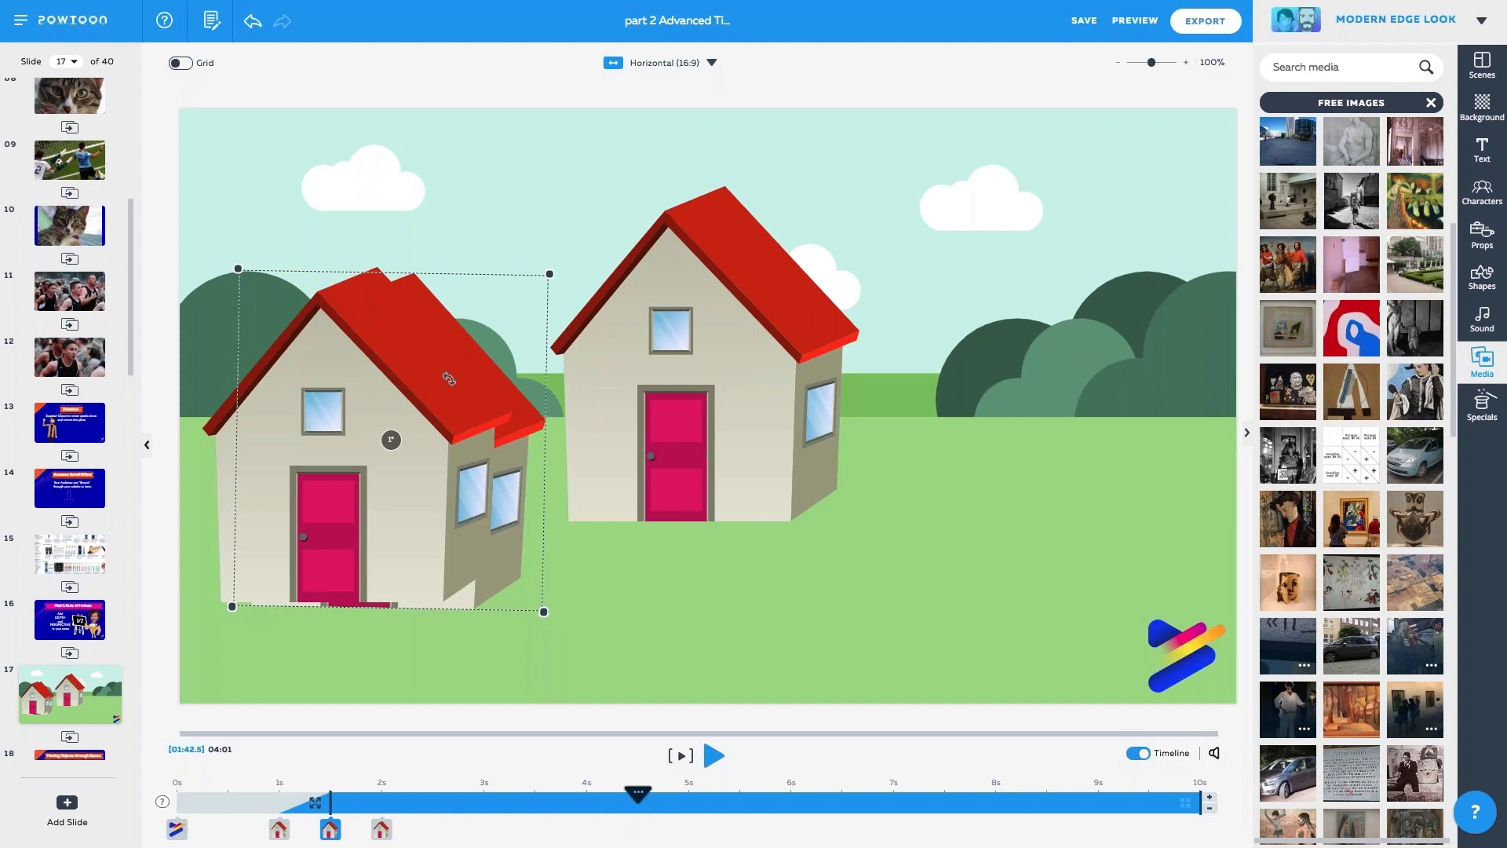
left_click(1147, 390)
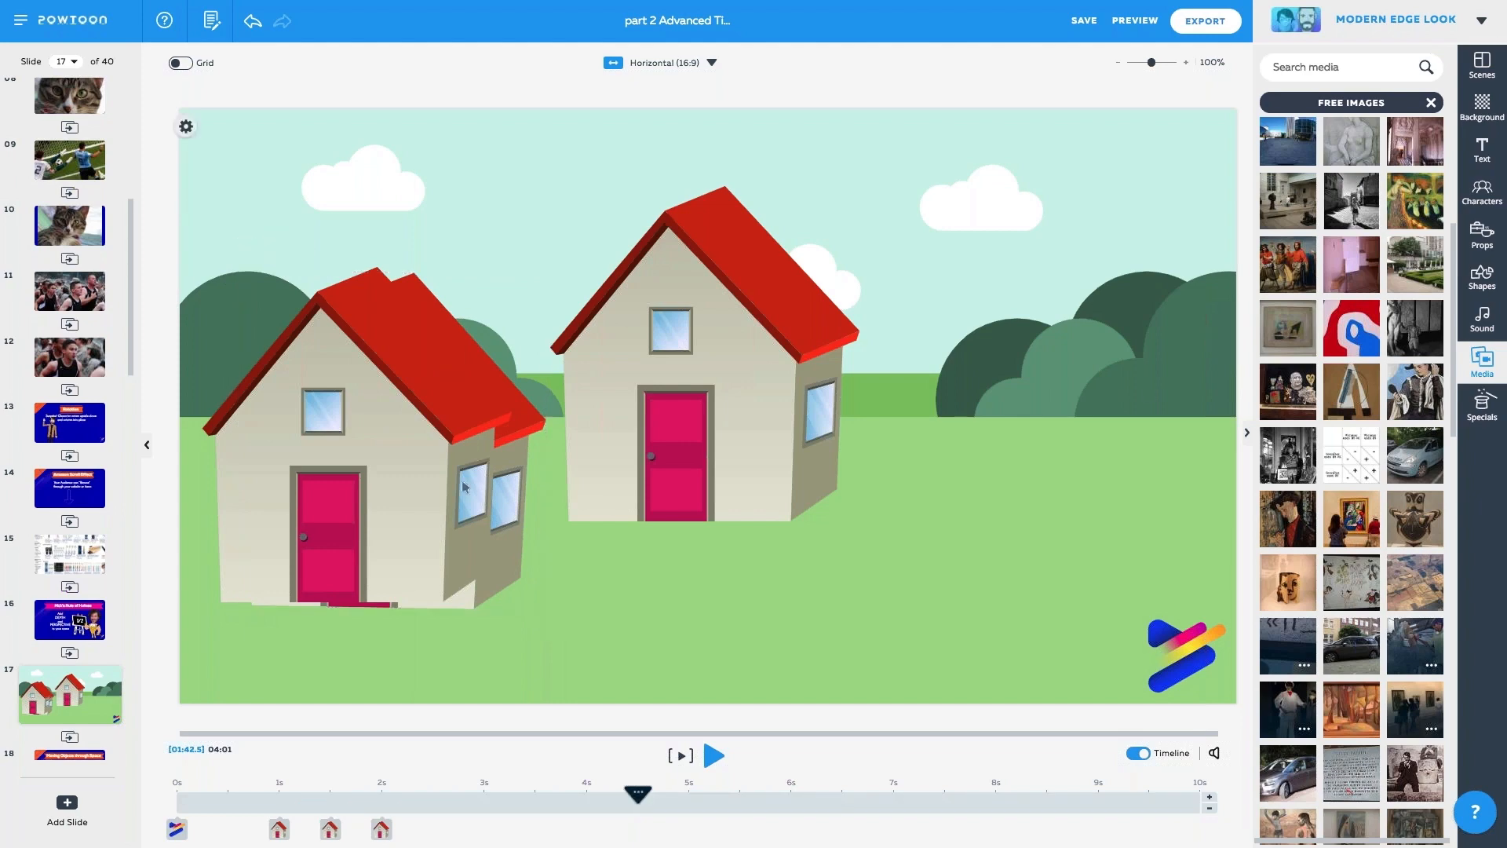
Select the hidden middle house through its timeline entry, shrink it by about a third and place it between the other two houses.
left_click(487, 494)
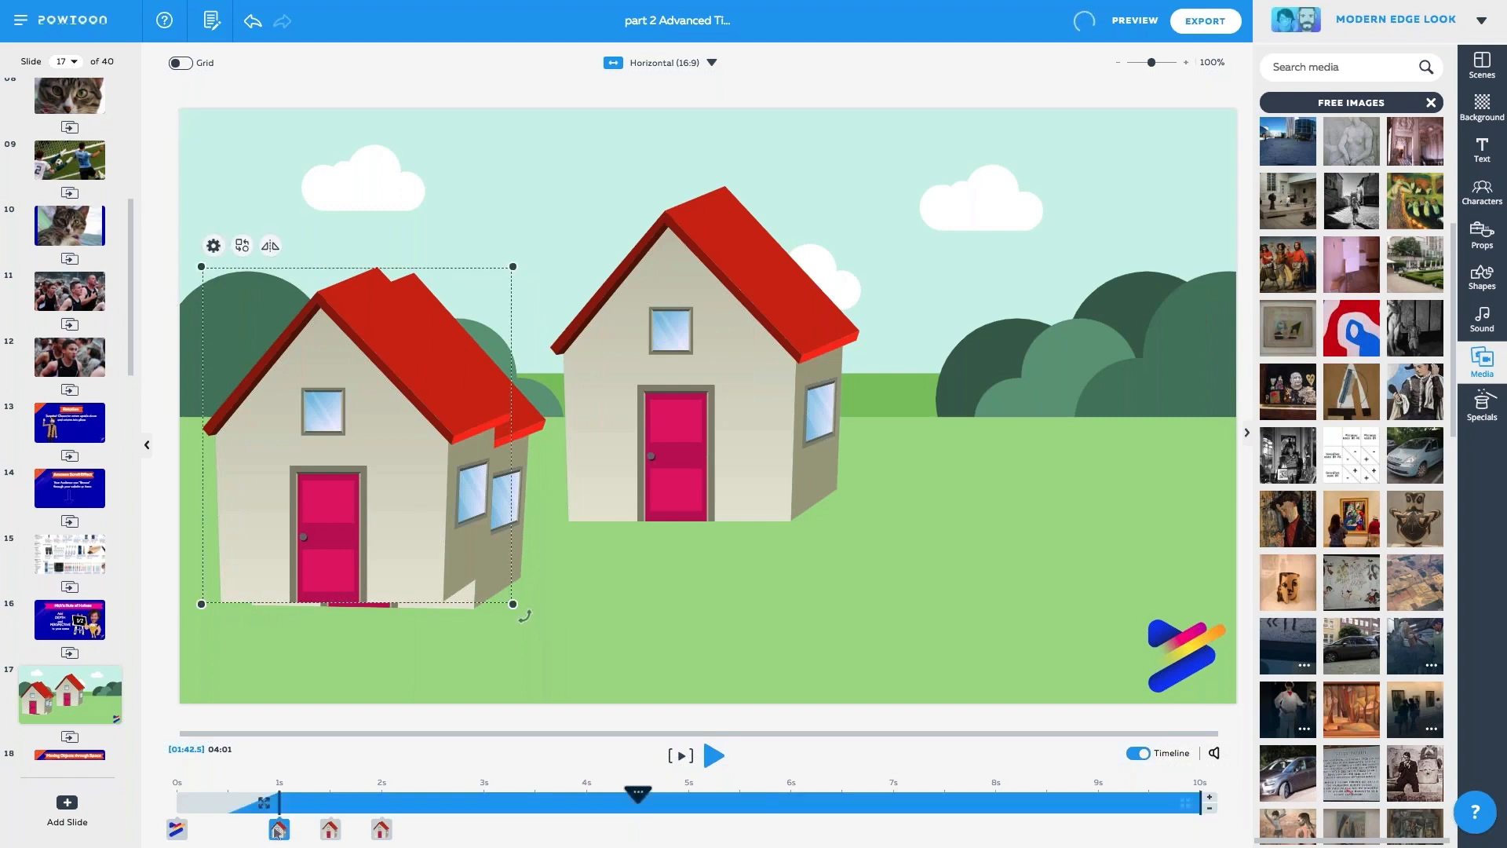
left_click(333, 832)
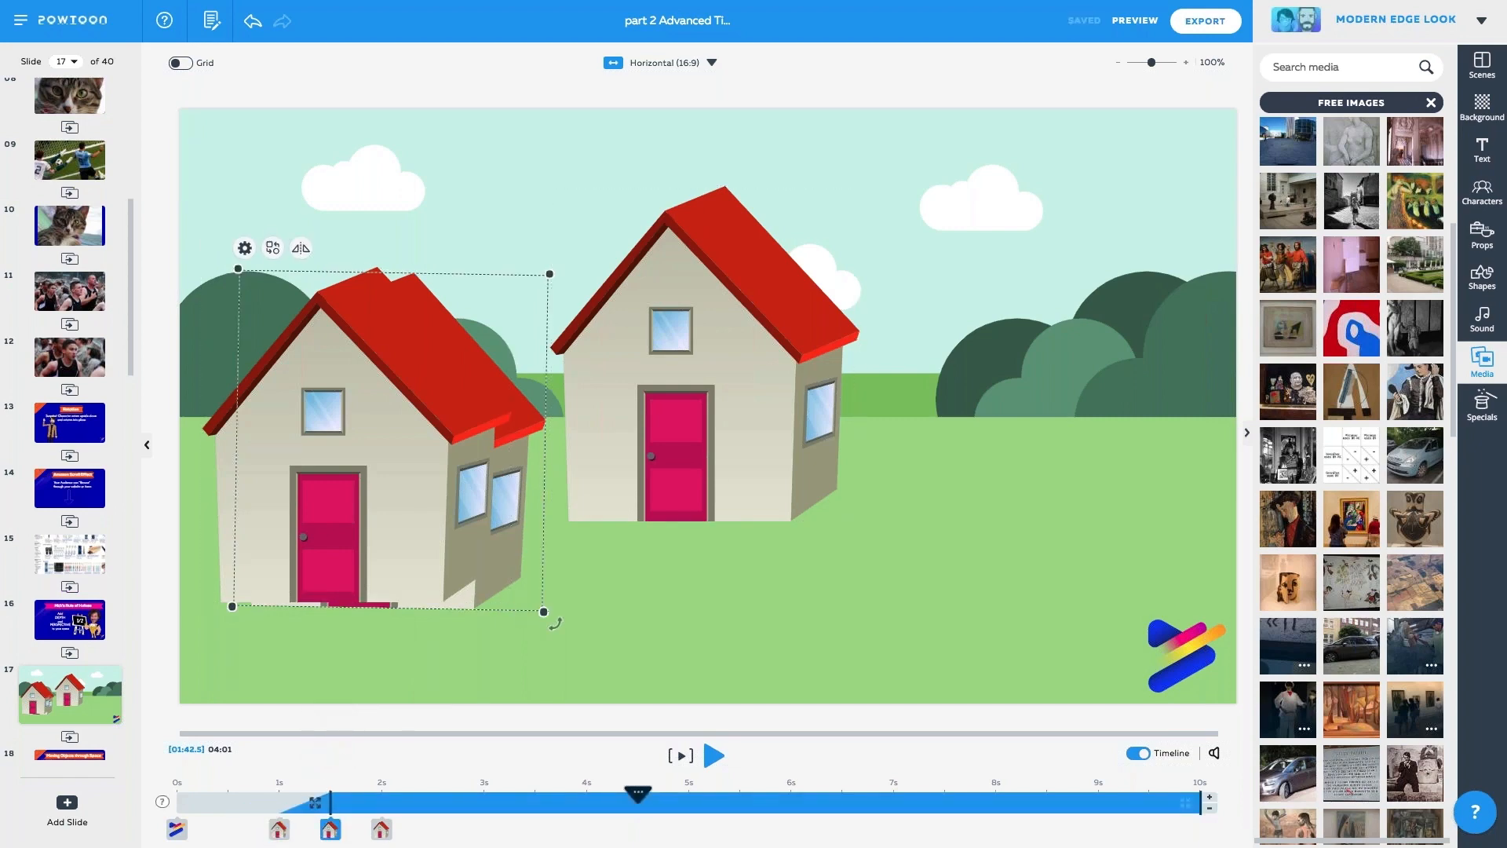
left_click_drag(549, 274, 452, 377)
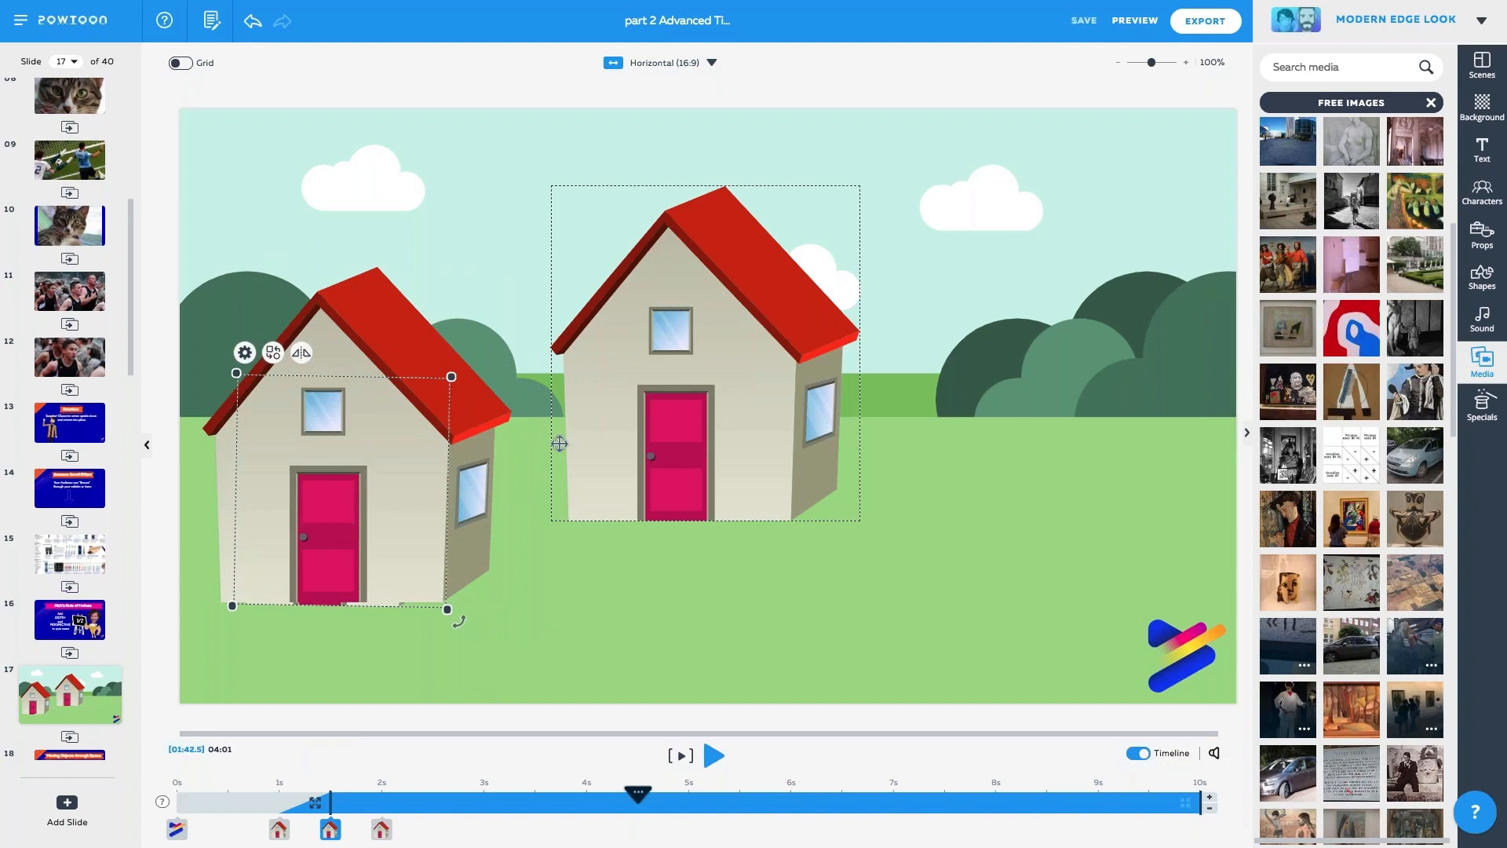
left_click_drag(369, 451, 582, 396)
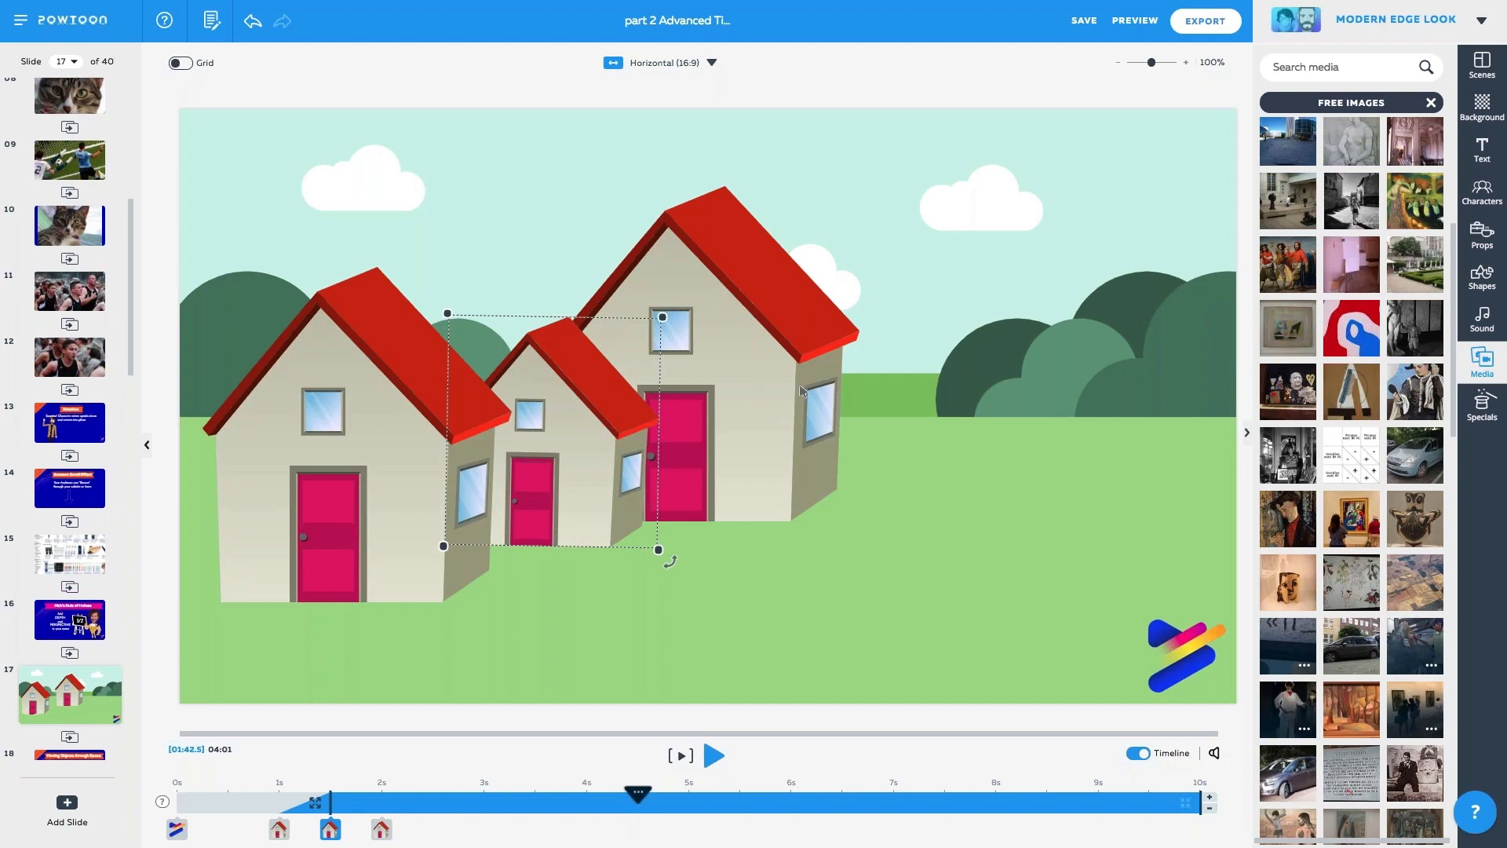
Shrink the rear house to roughly a third of its size and place it beyond the middle house near the horizon.
left_click(763, 378)
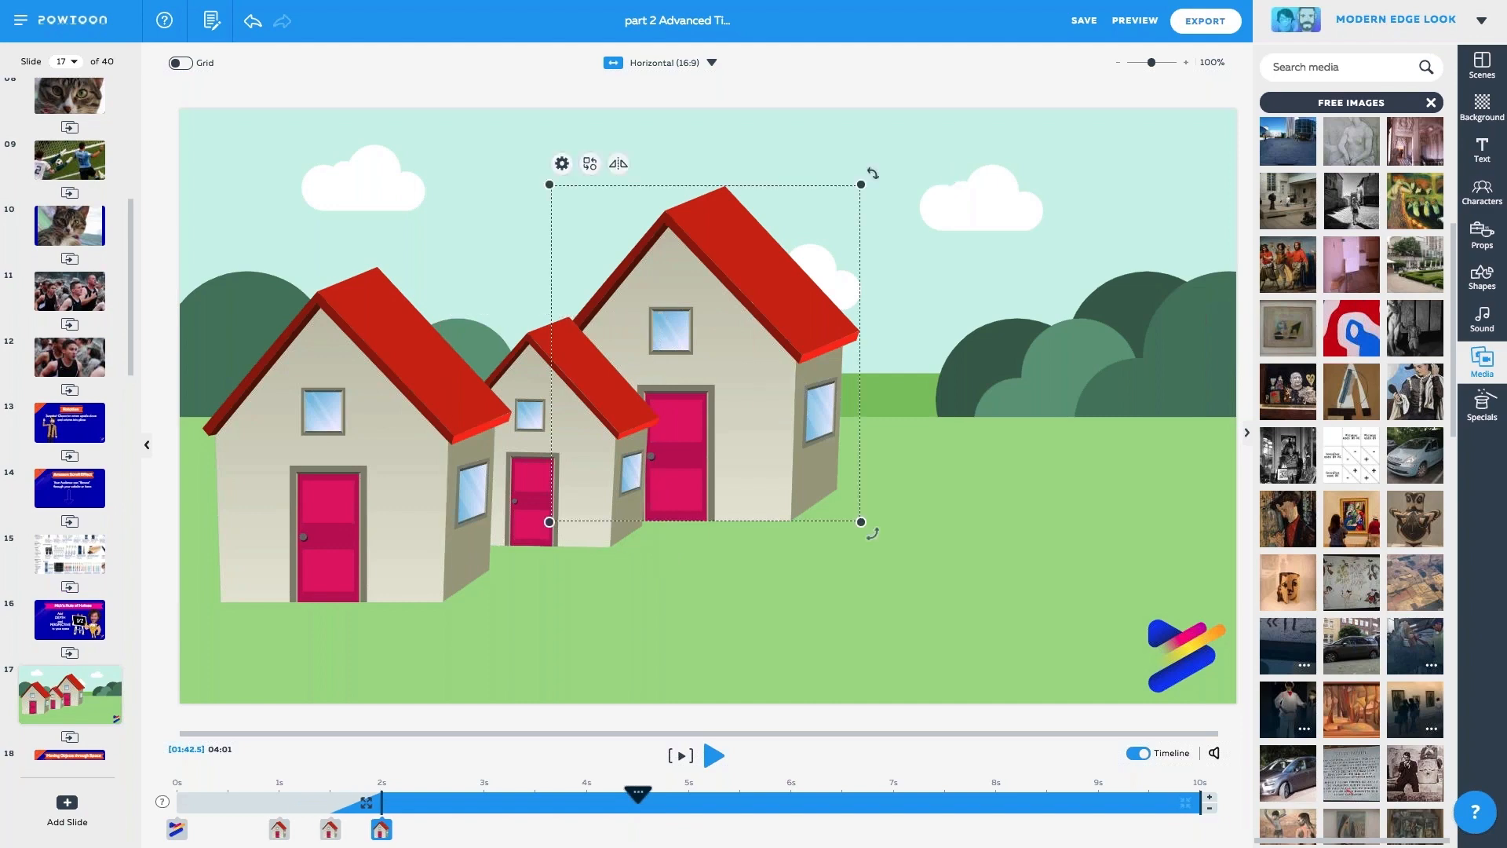
left_click_drag(860, 184, 776, 274)
left_click_drag(739, 419, 648, 463)
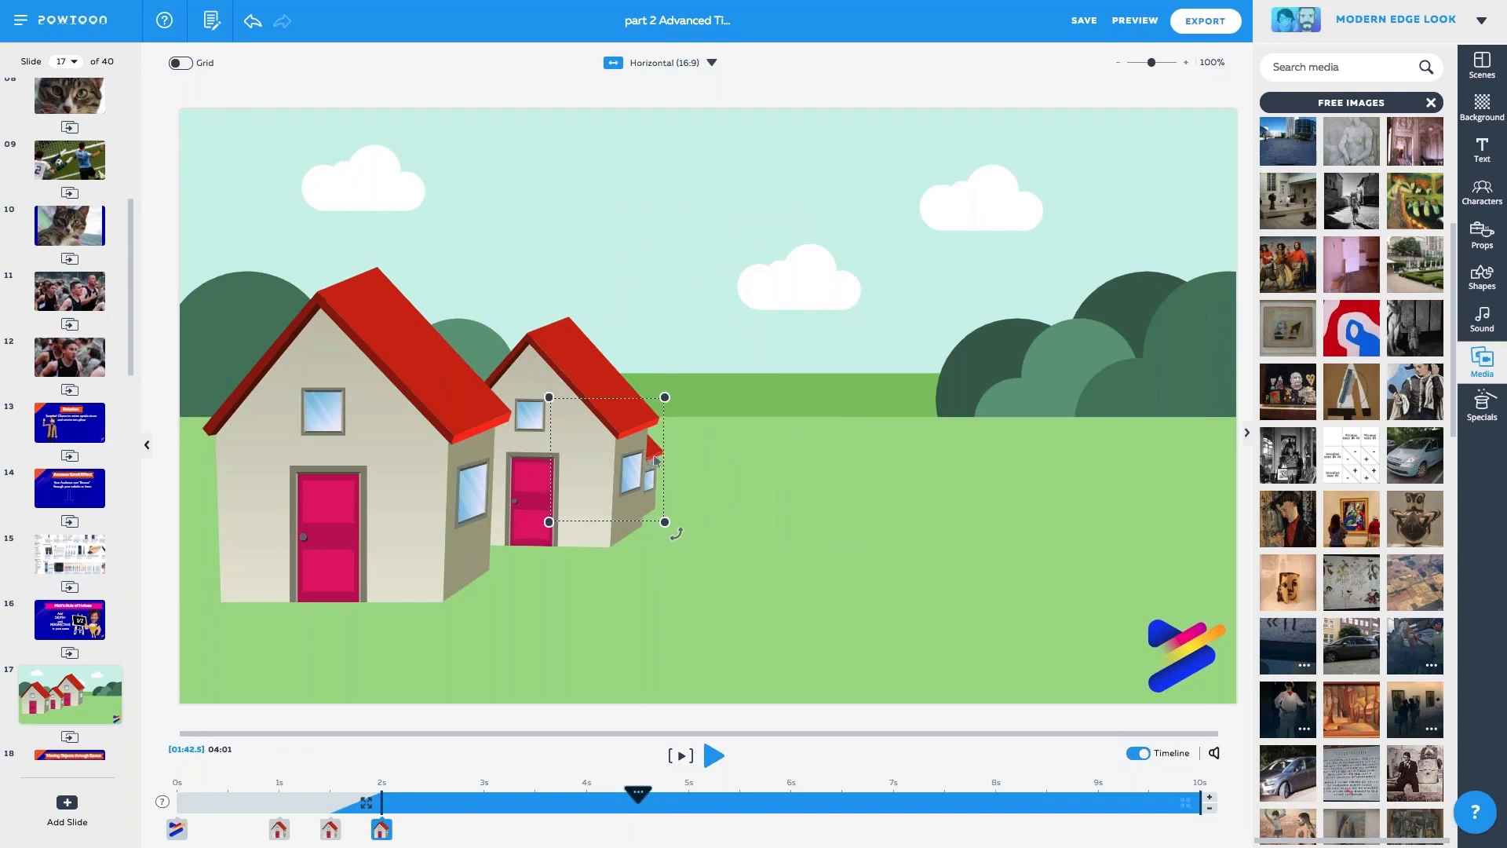
left_click_drag(656, 451, 731, 385)
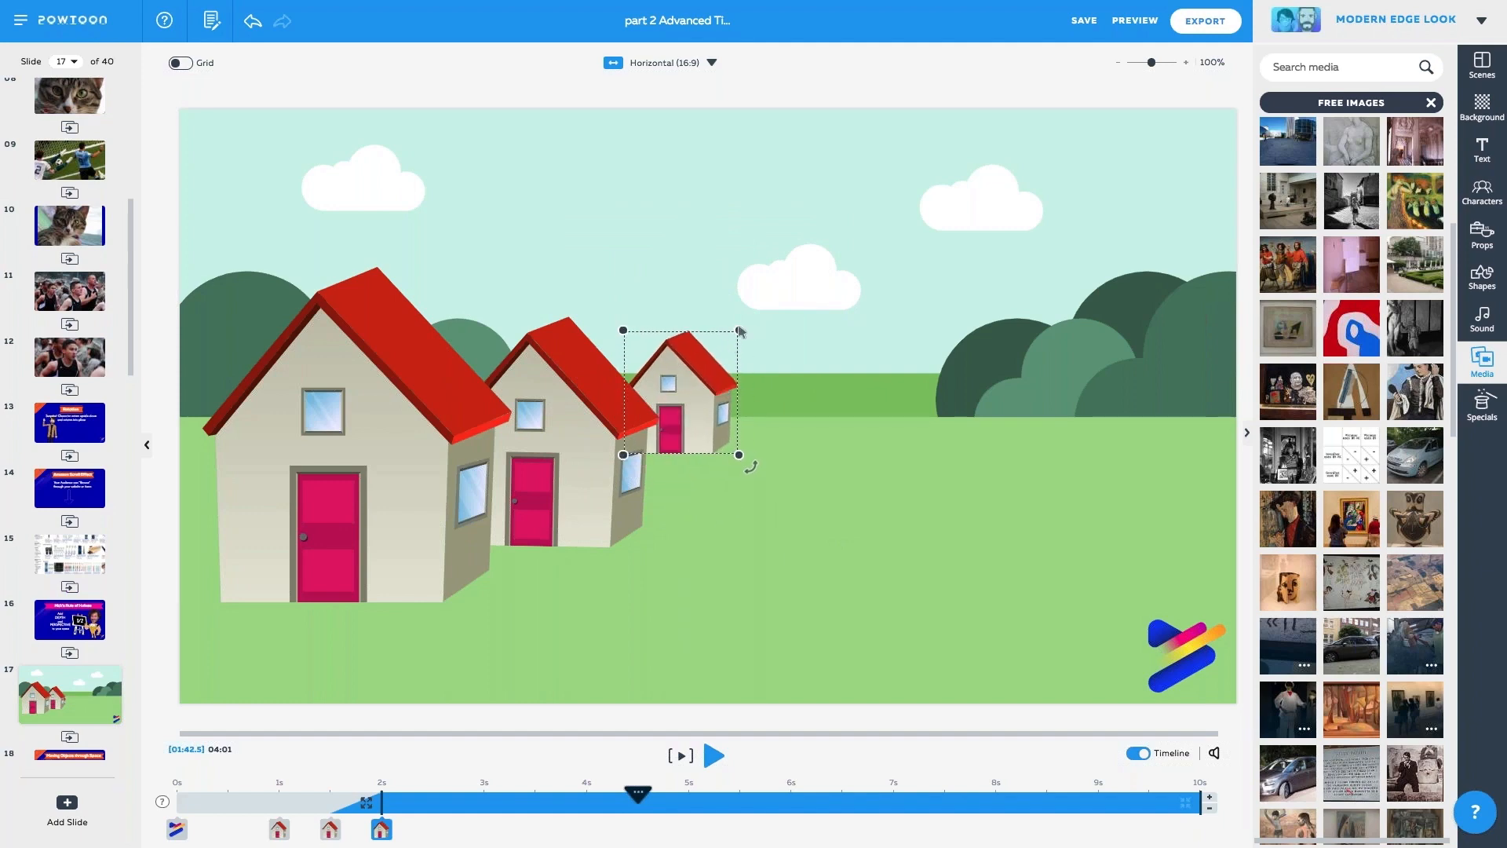
Shrink the middle and rear houses slightly more and shift the rear one closer so the row recedes evenly.
left_click(563, 402)
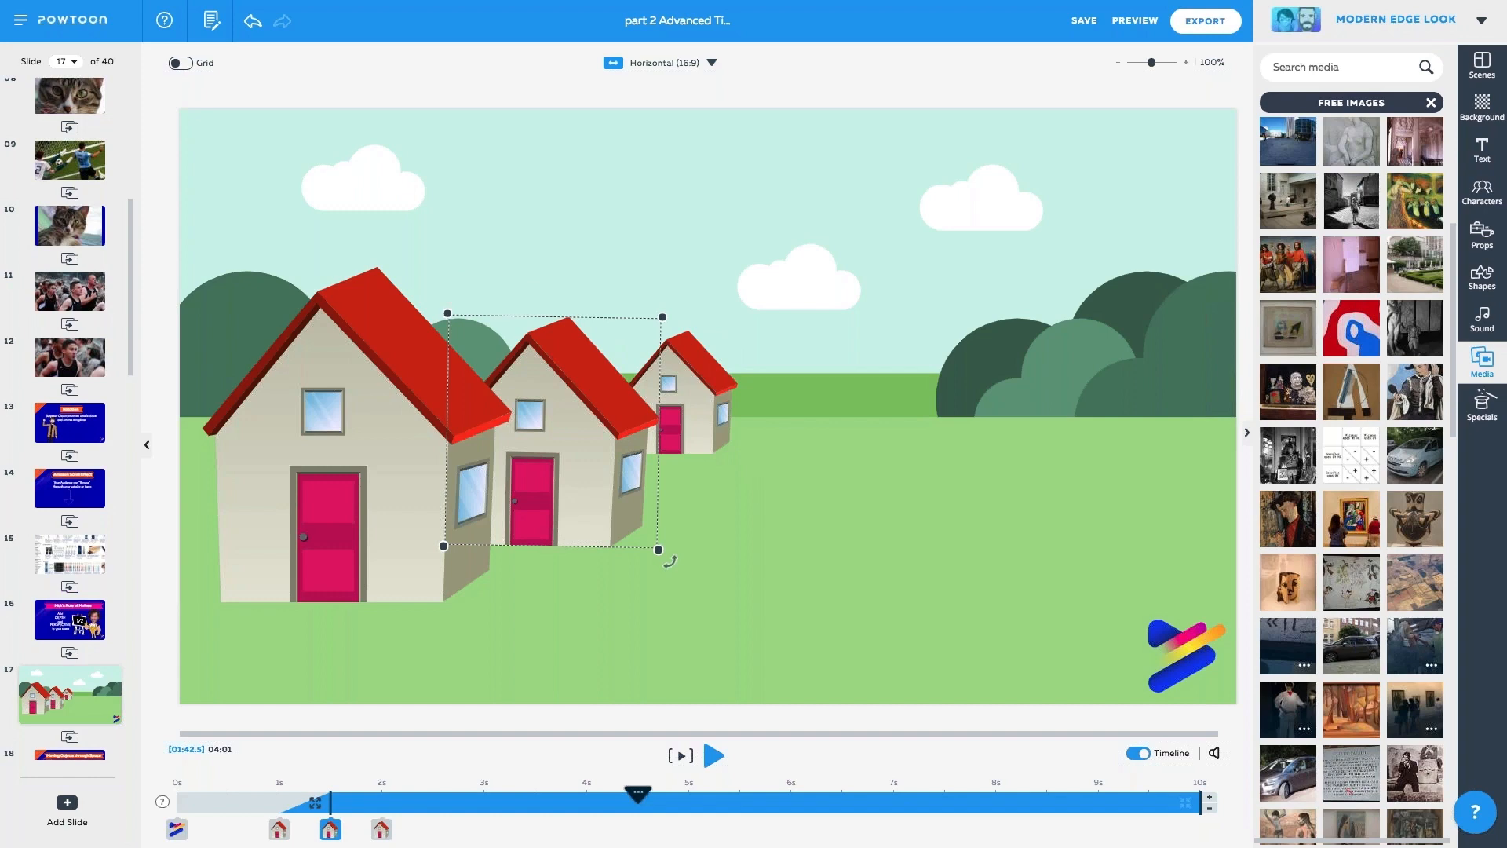
left_click_drag(658, 549, 631, 520)
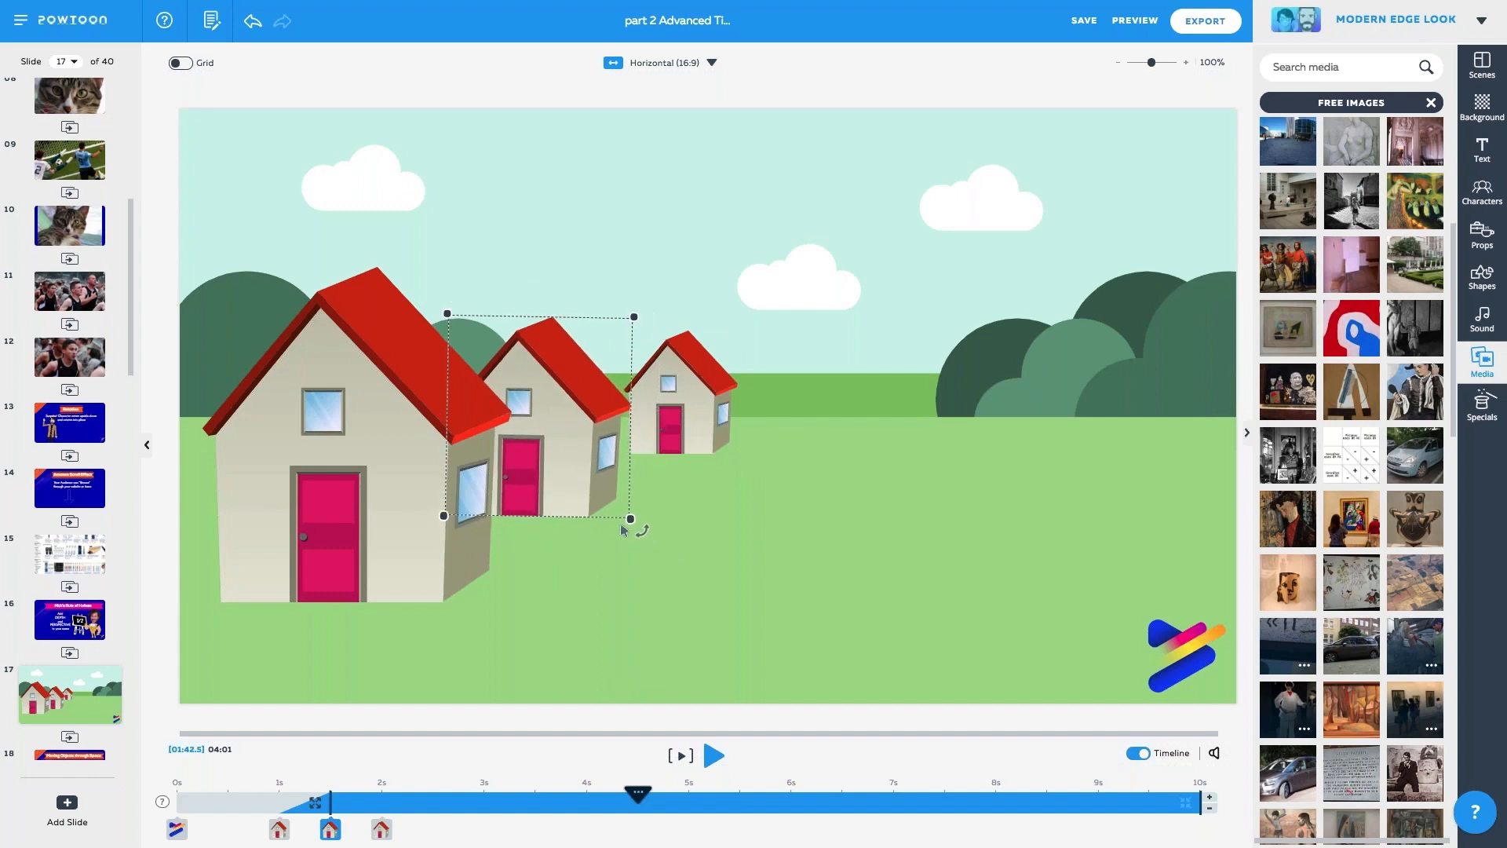
left_click(661, 391)
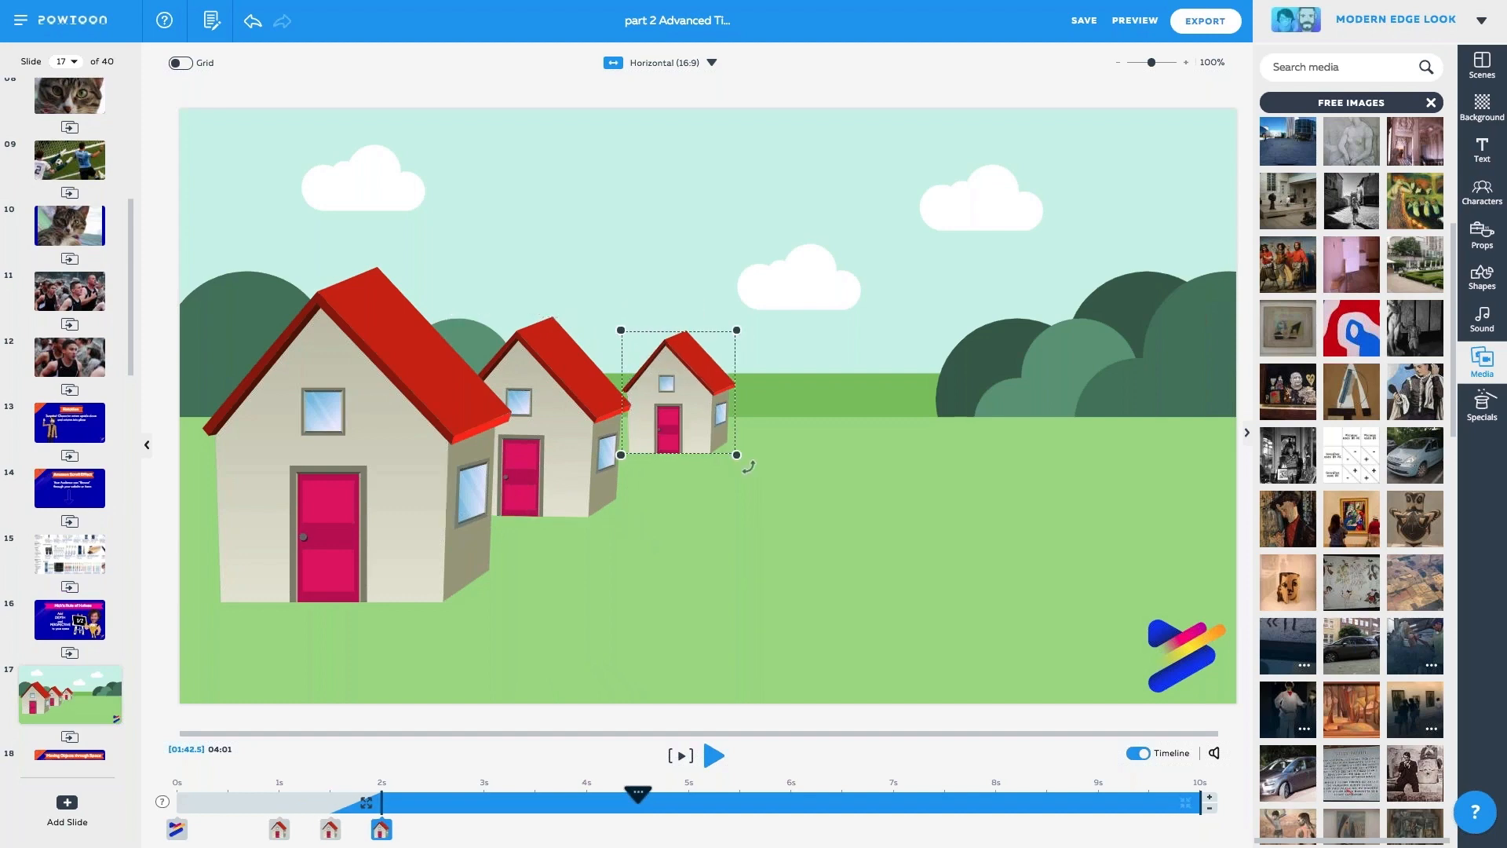
left_click_drag(661, 392, 646, 391)
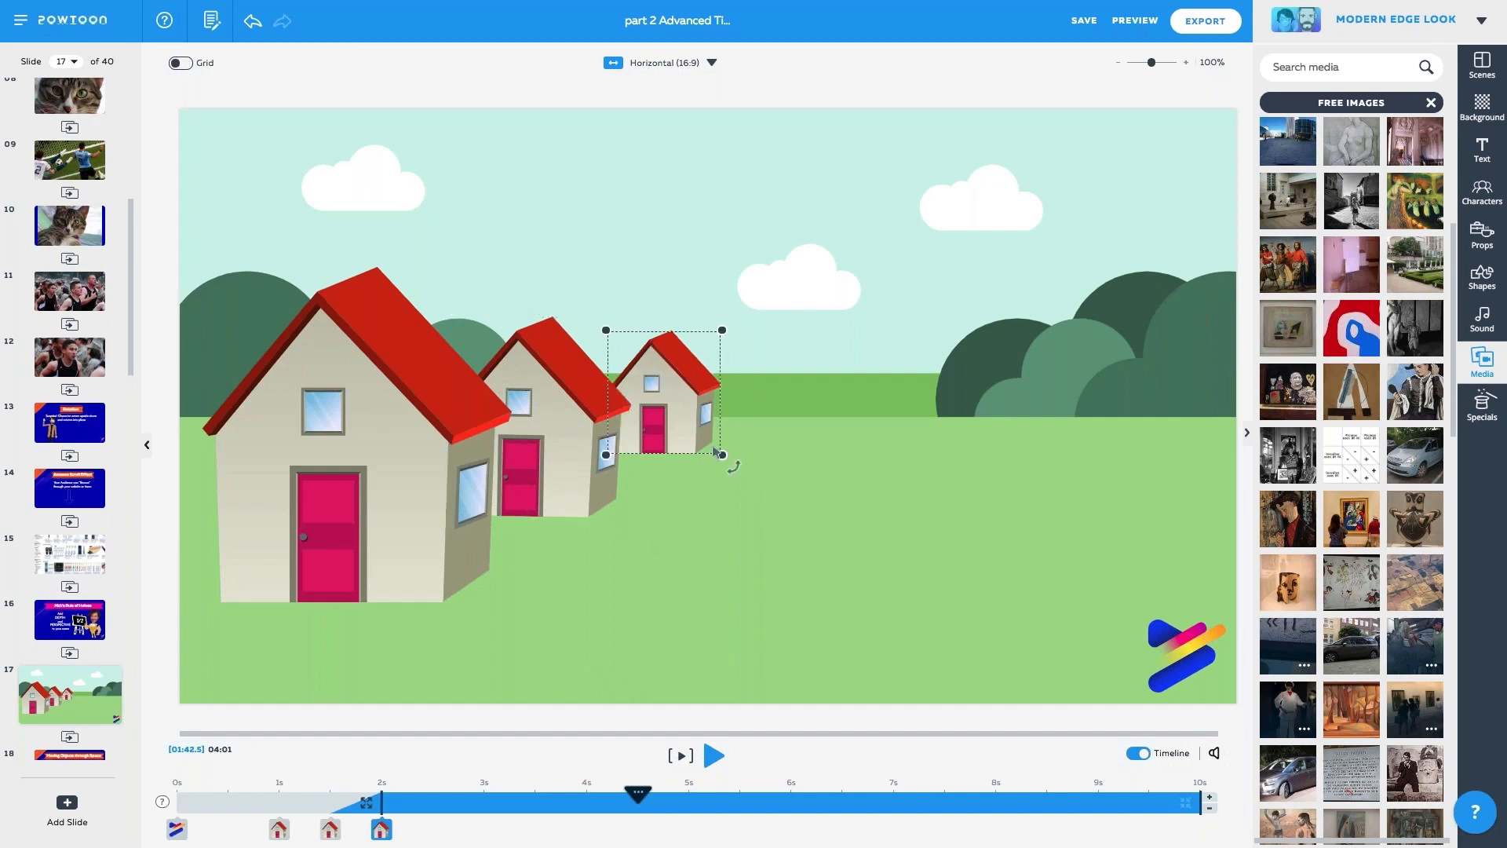
left_click_drag(714, 451, 712, 446)
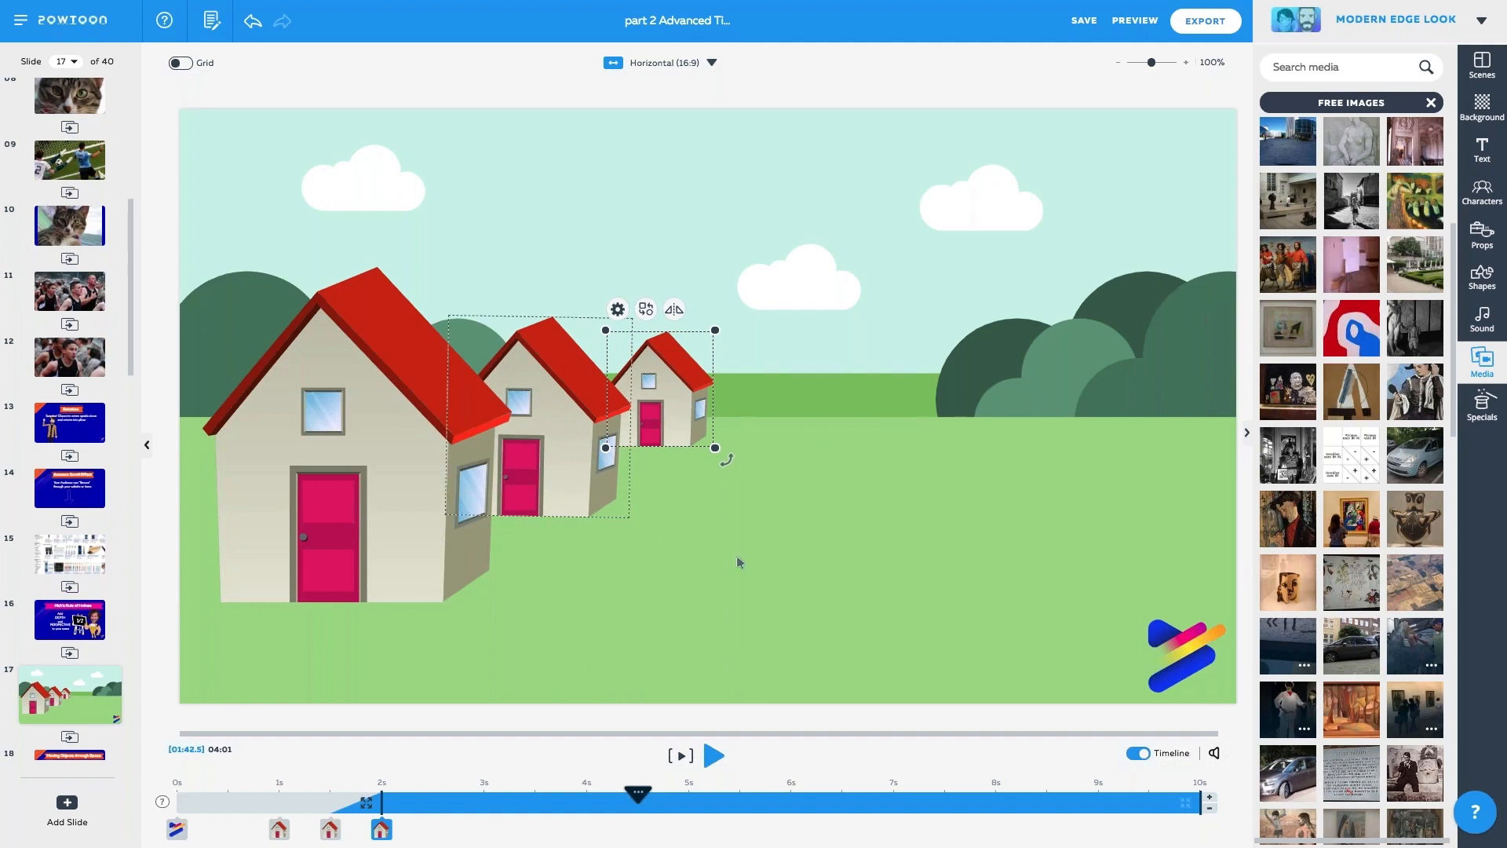
left_click(543, 623)
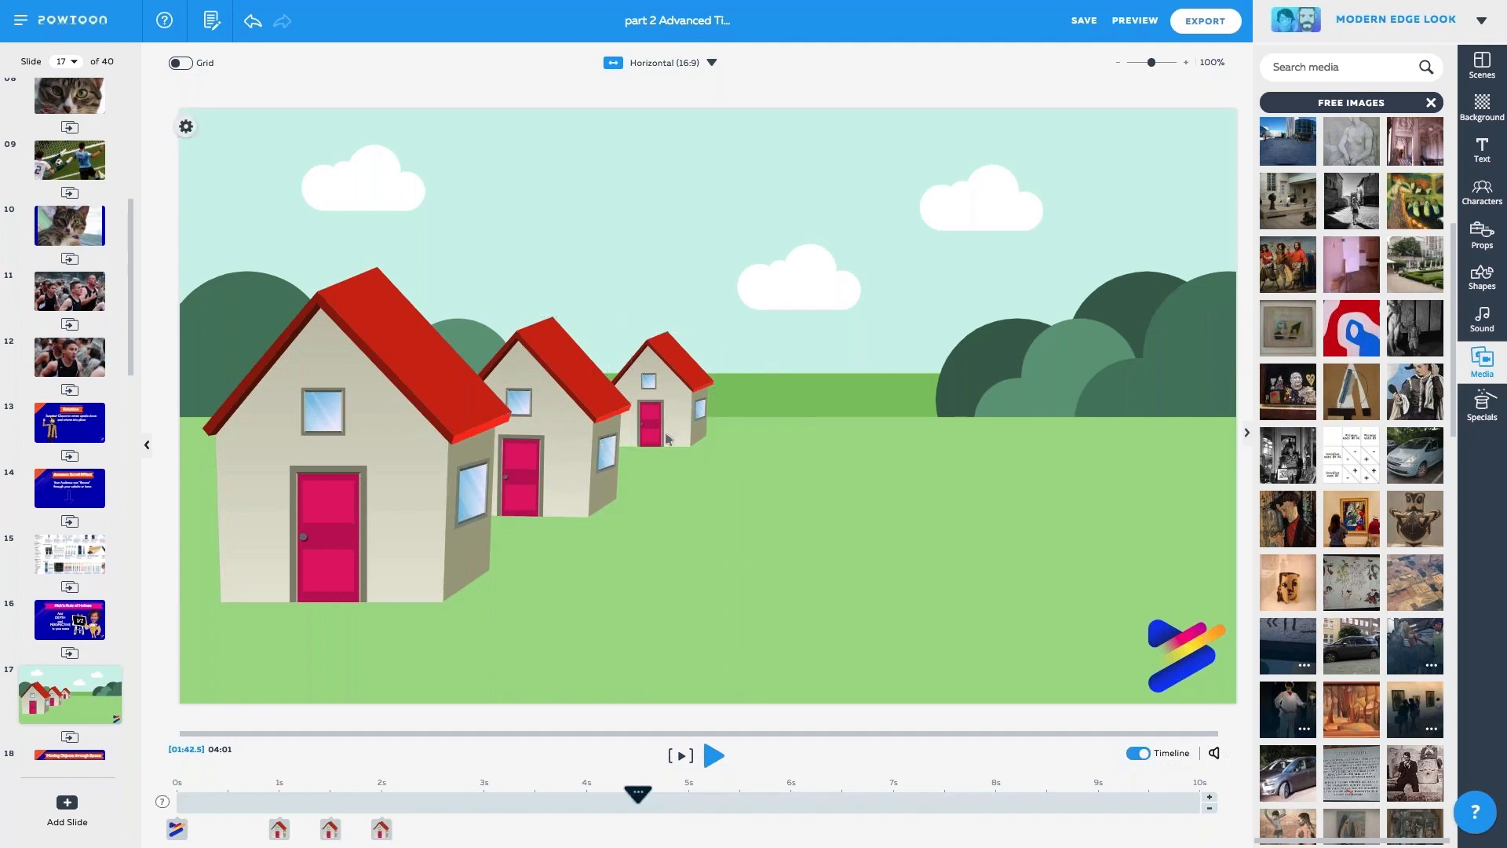
Search the props for "bus" and add the dark green bus to the slide.
left_click(1481, 234)
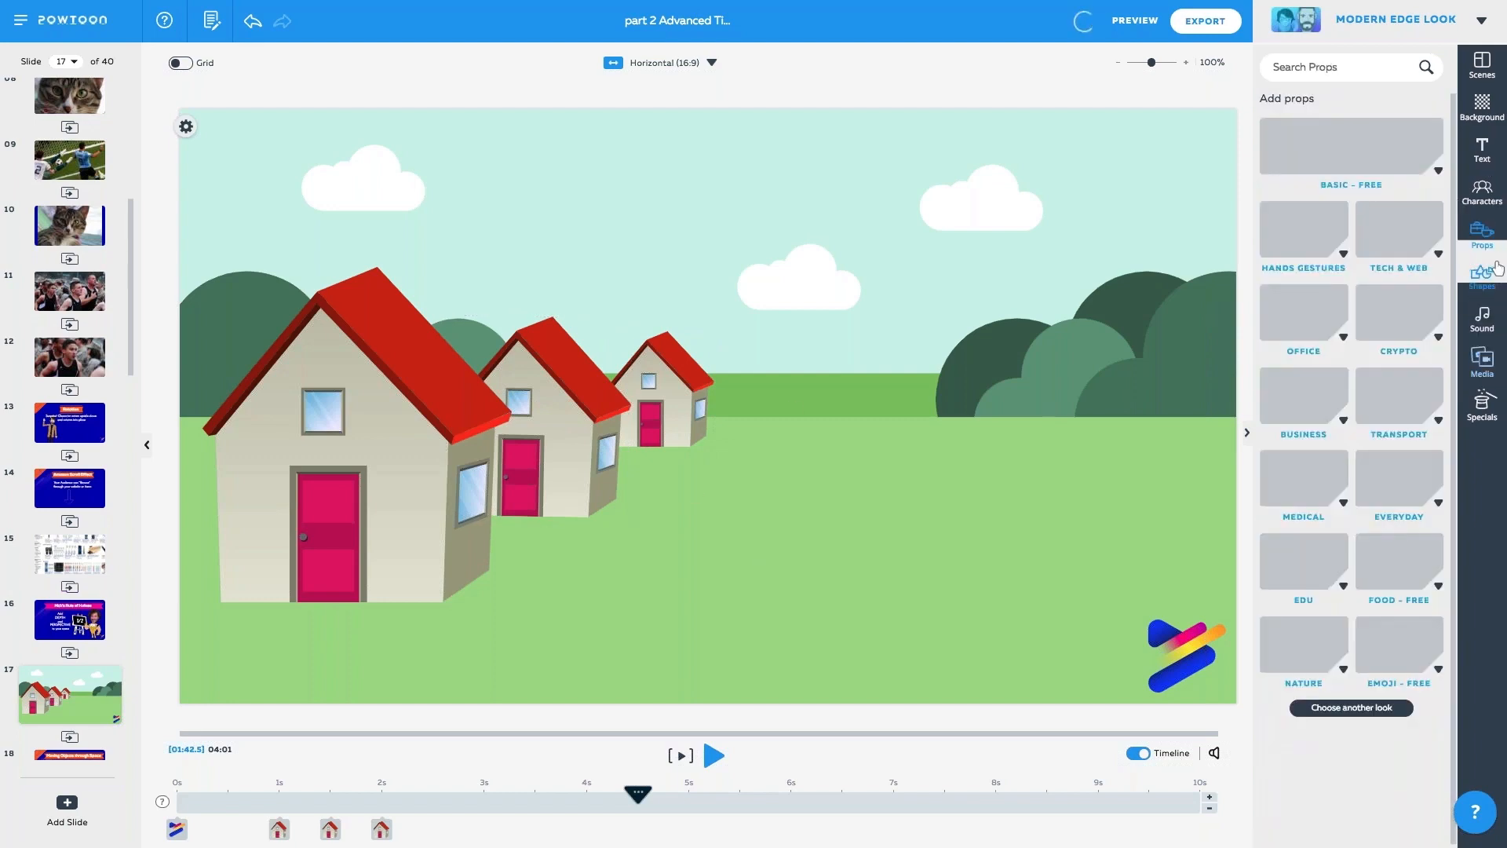
left_click(1374, 69)
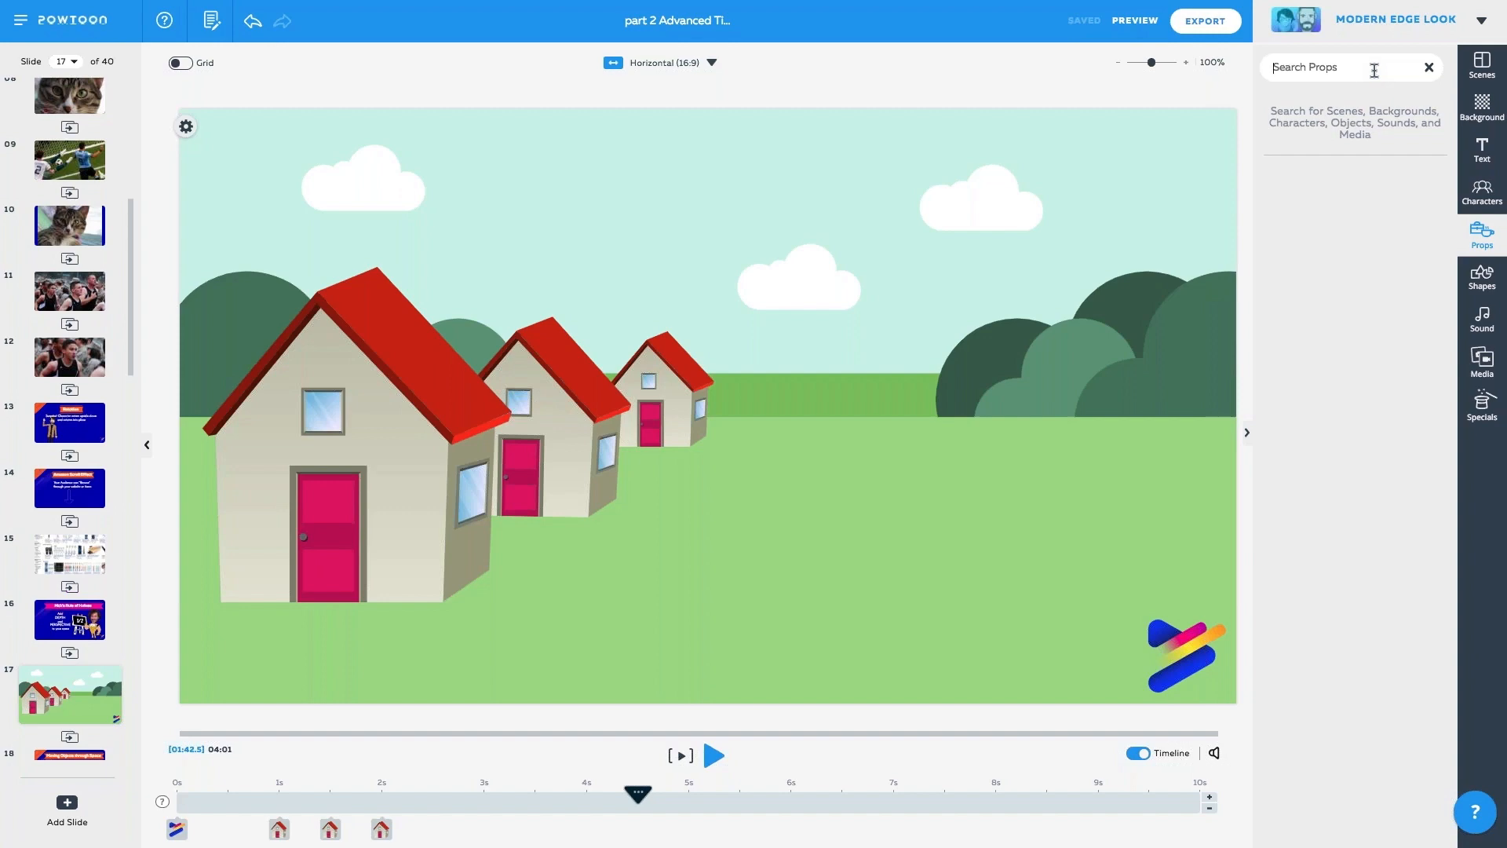
type("bus")
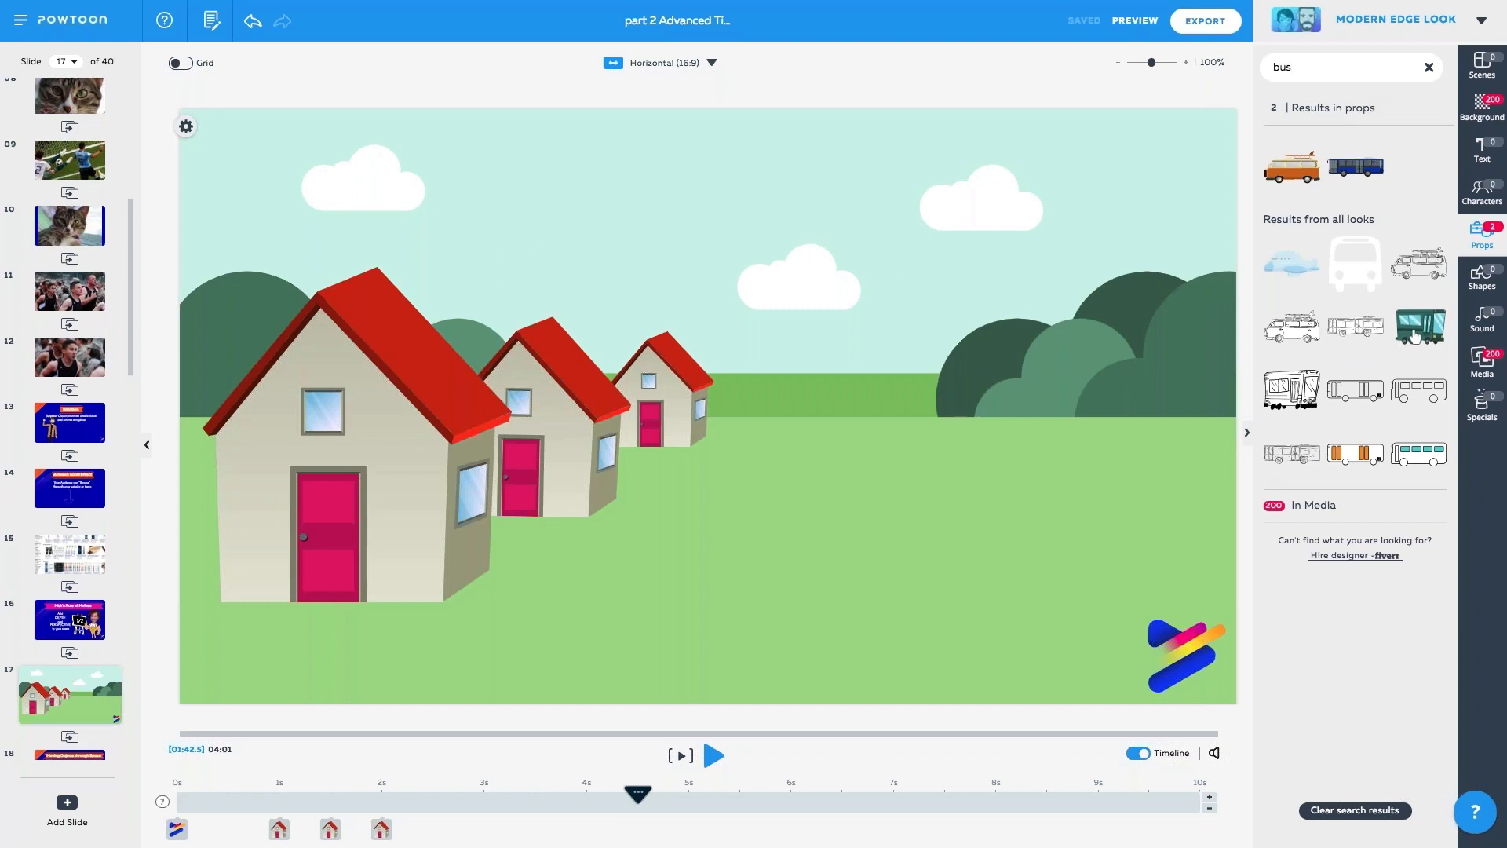
left_click(1401, 348)
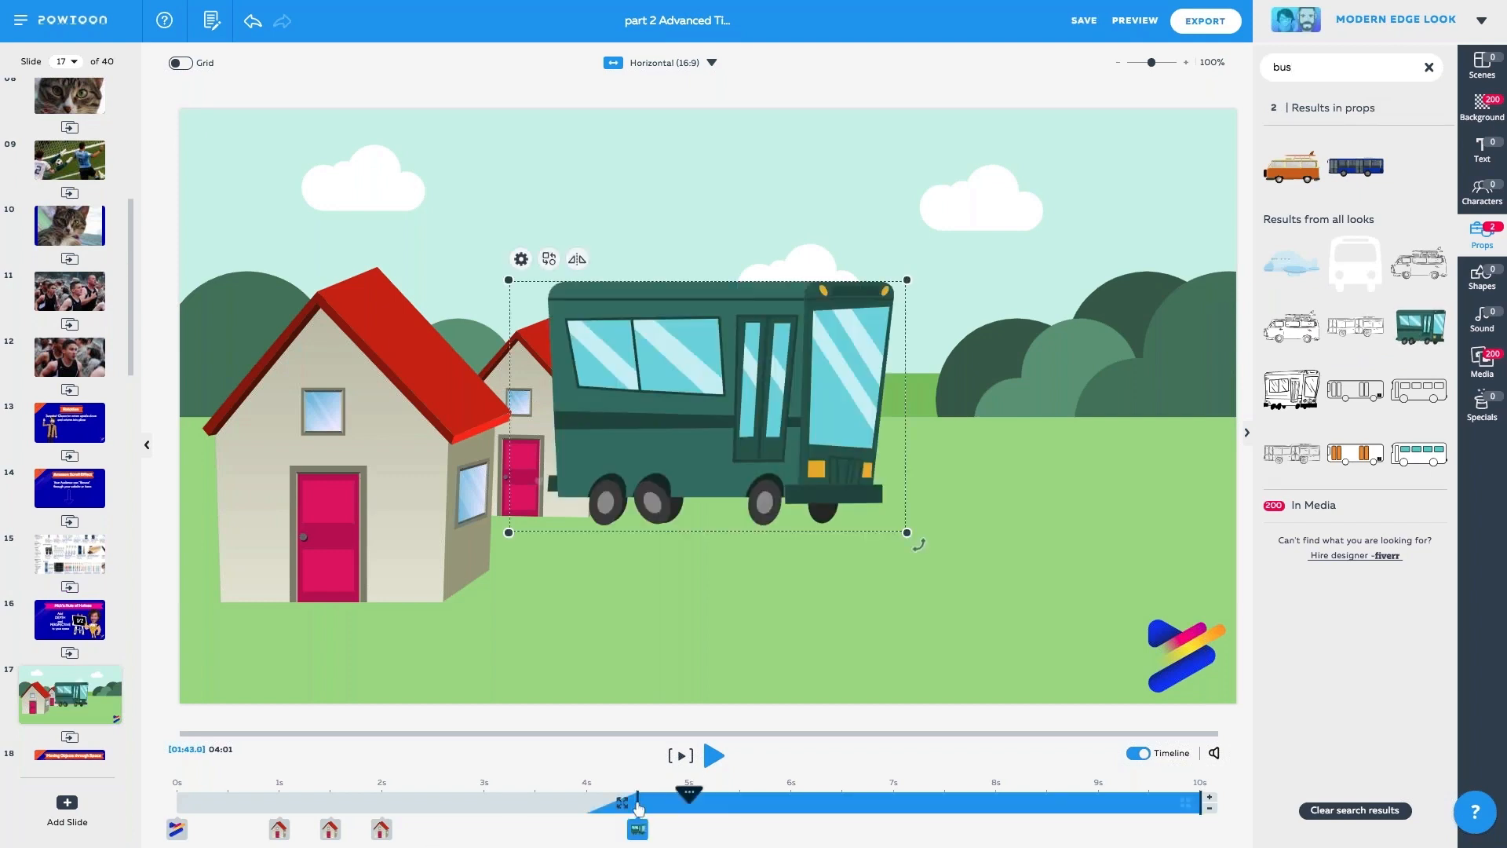
Set the bus to enter at 0.5 s with the Right enter effect.
left_click_drag(637, 802, 212, 808)
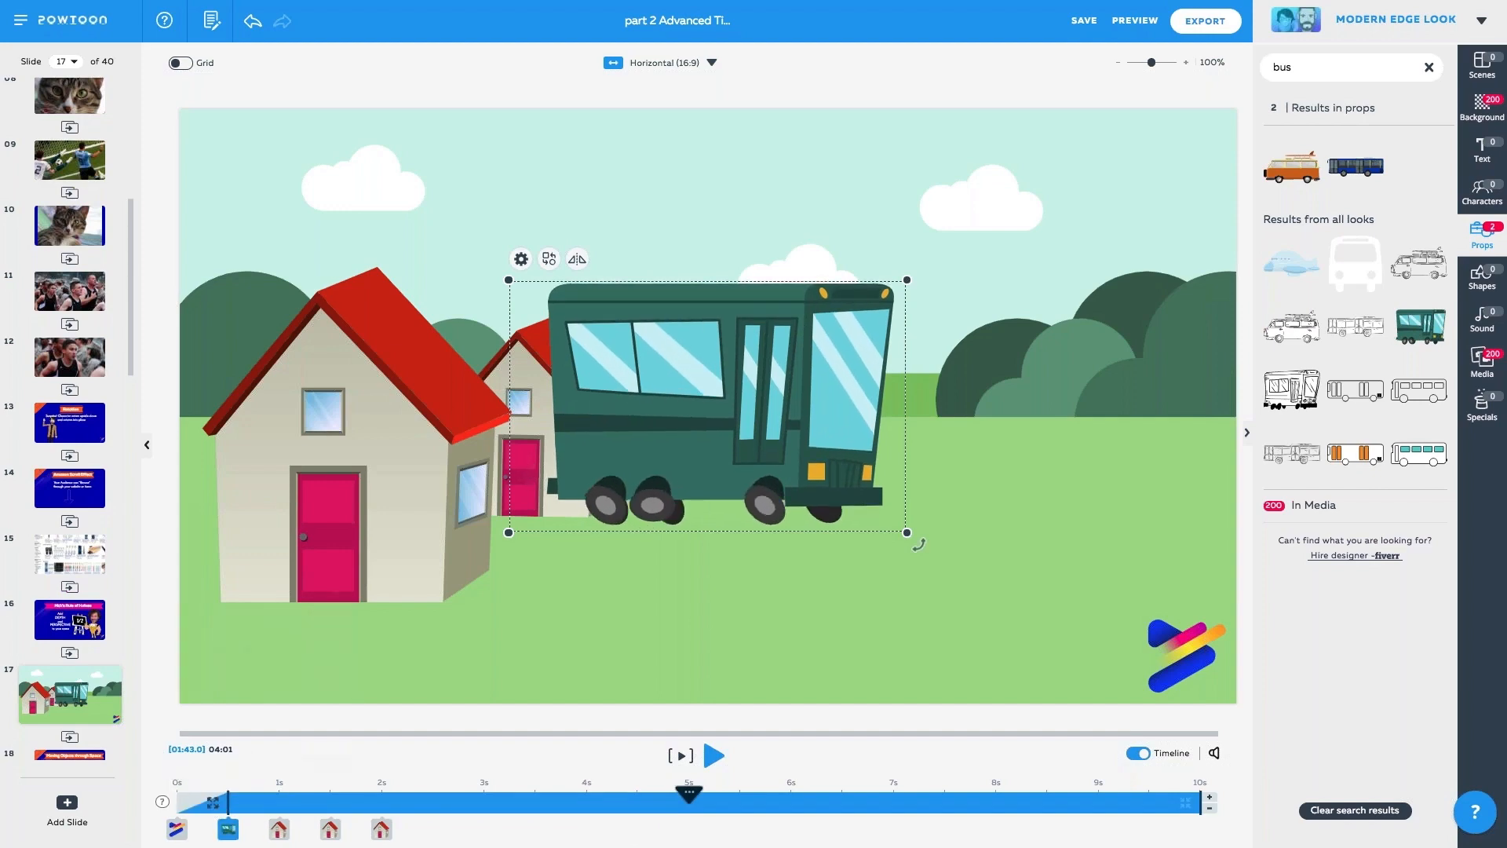
left_click(212, 802)
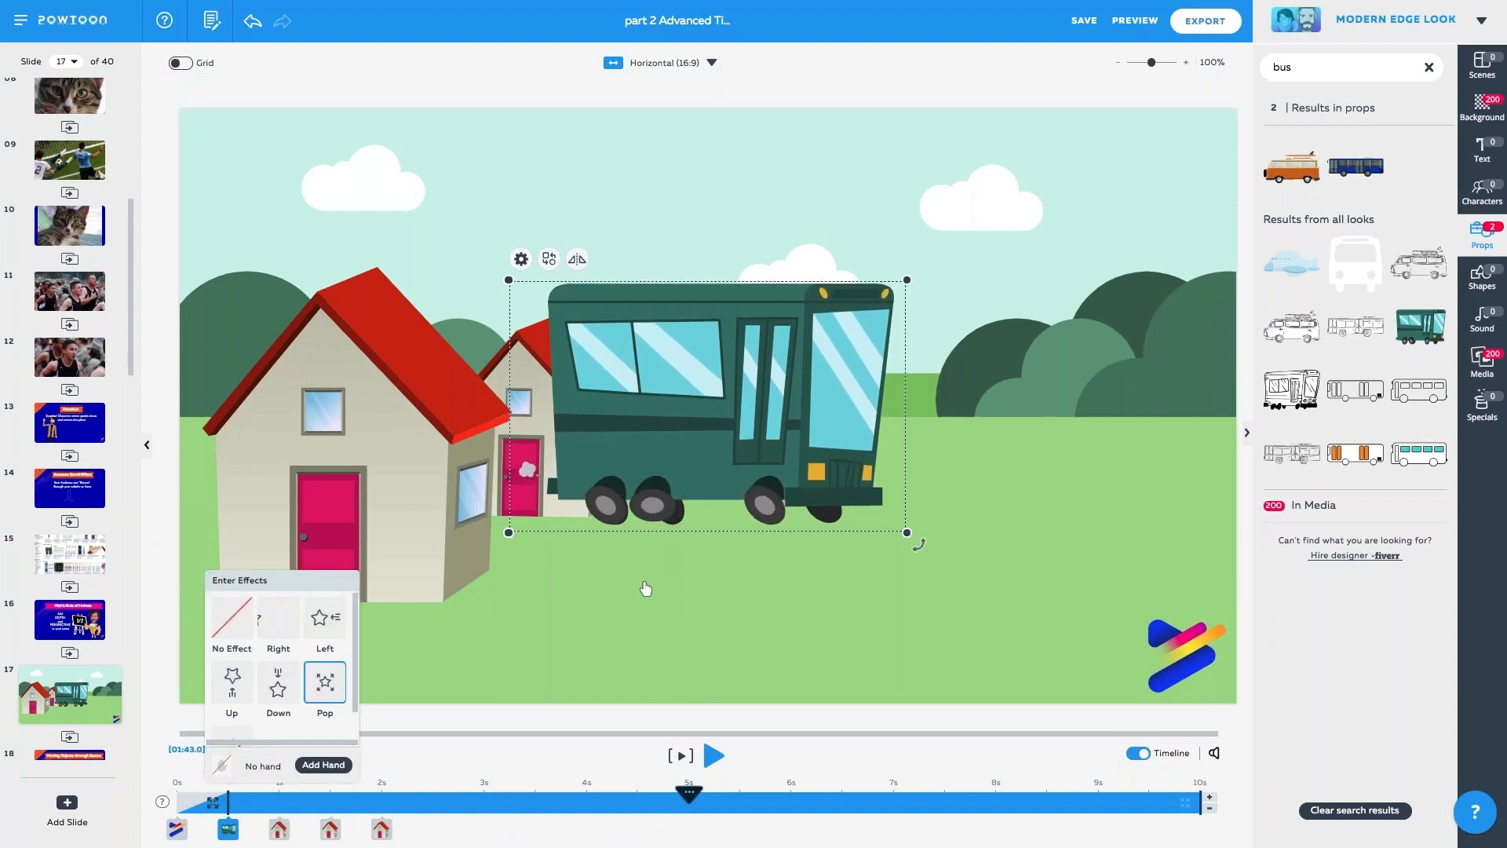
Shrink the bus slightly and place it on the grass in front of the houses, partly overlapping the nearest one.
left_click_drag(700, 445, 573, 572)
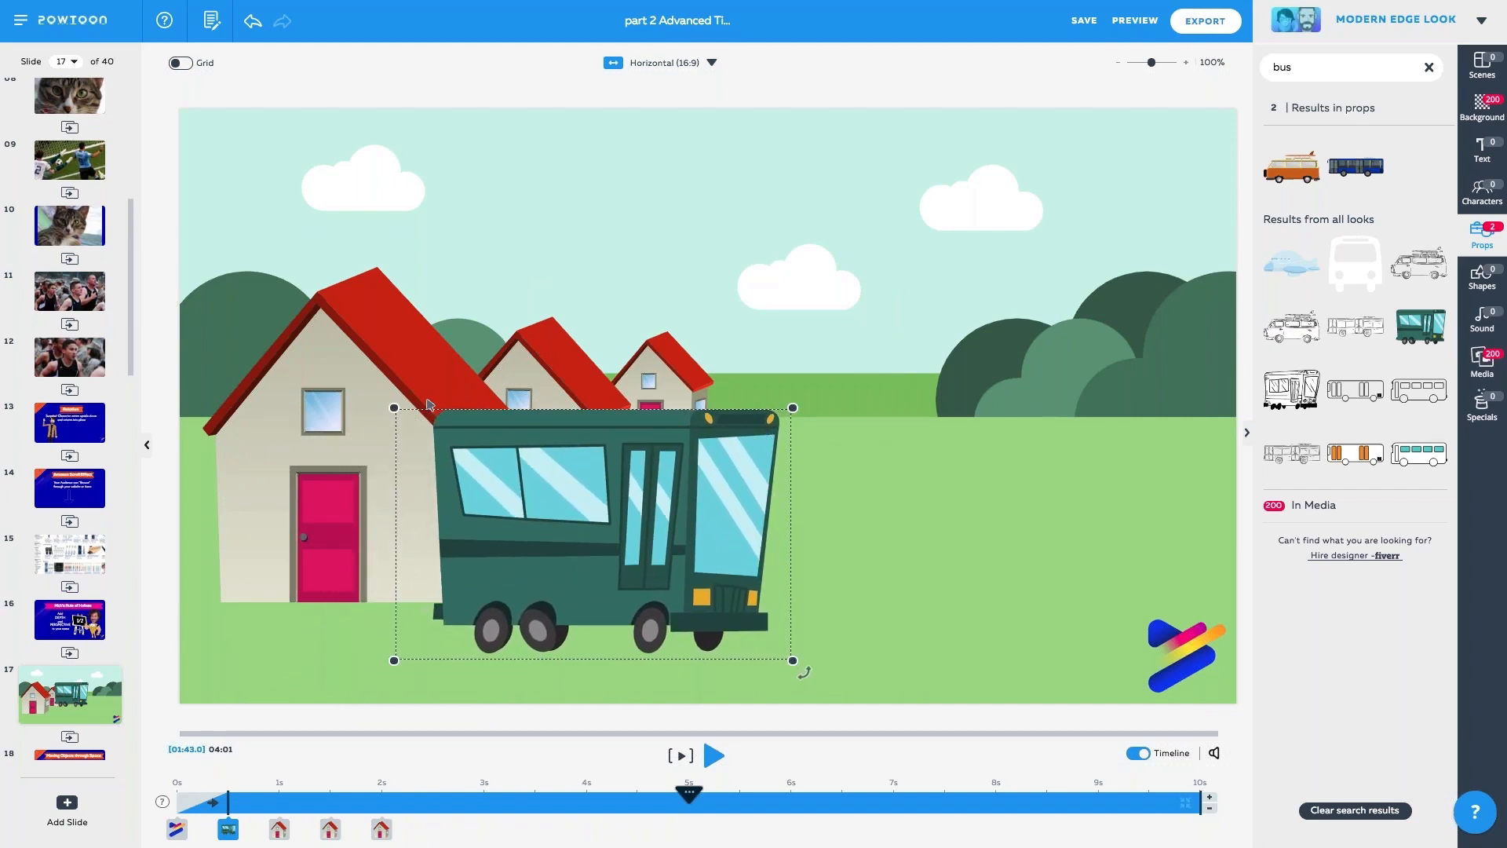
left_click_drag(394, 408, 449, 442)
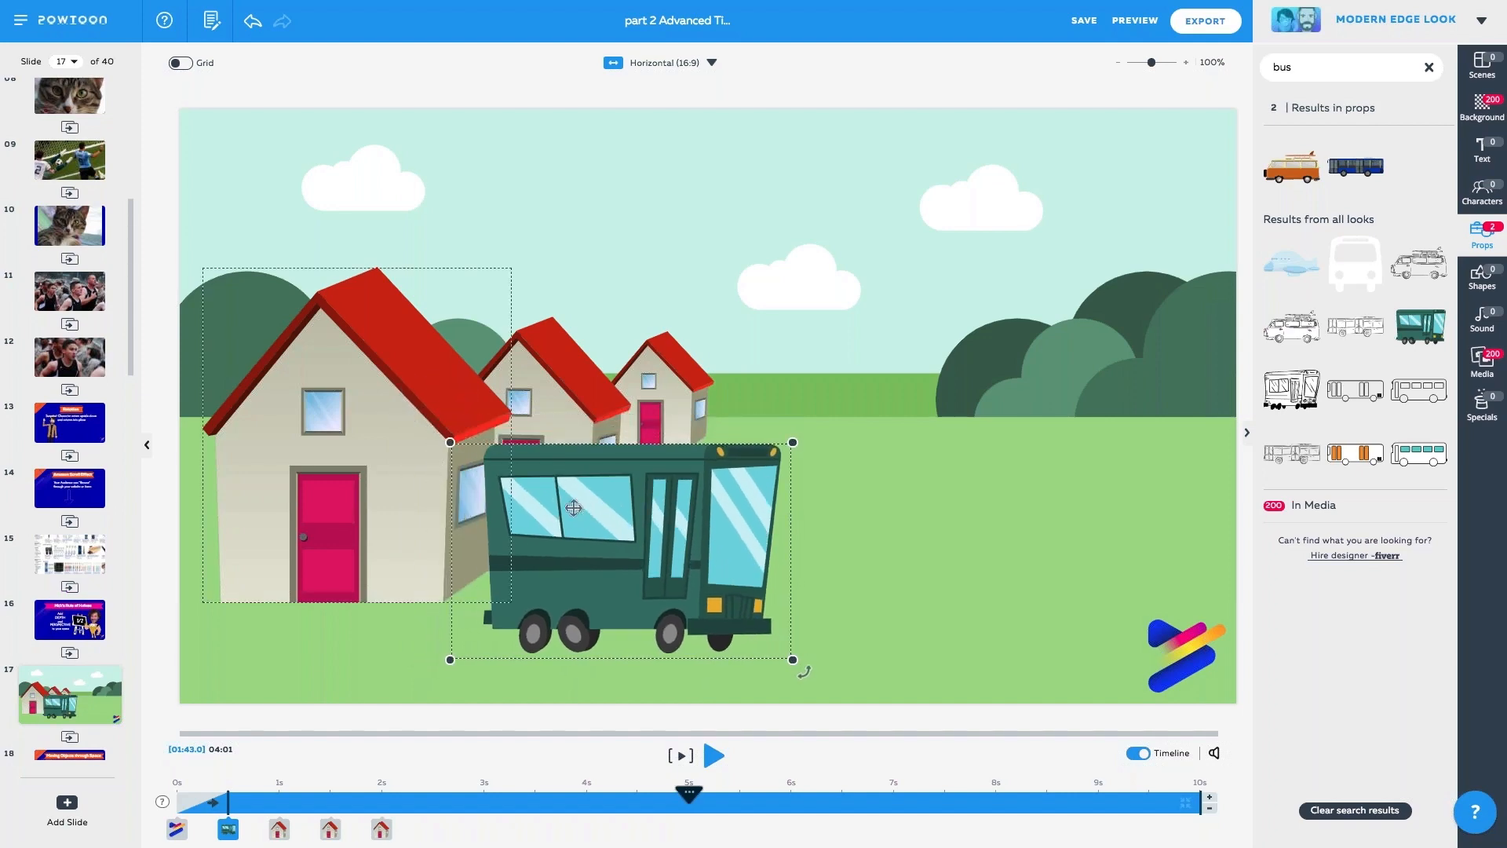
mouse_move(573, 507)
left_mouse_down()
mouse_move(520, 497)
mouse_move(555, 508)
left_mouse_up()
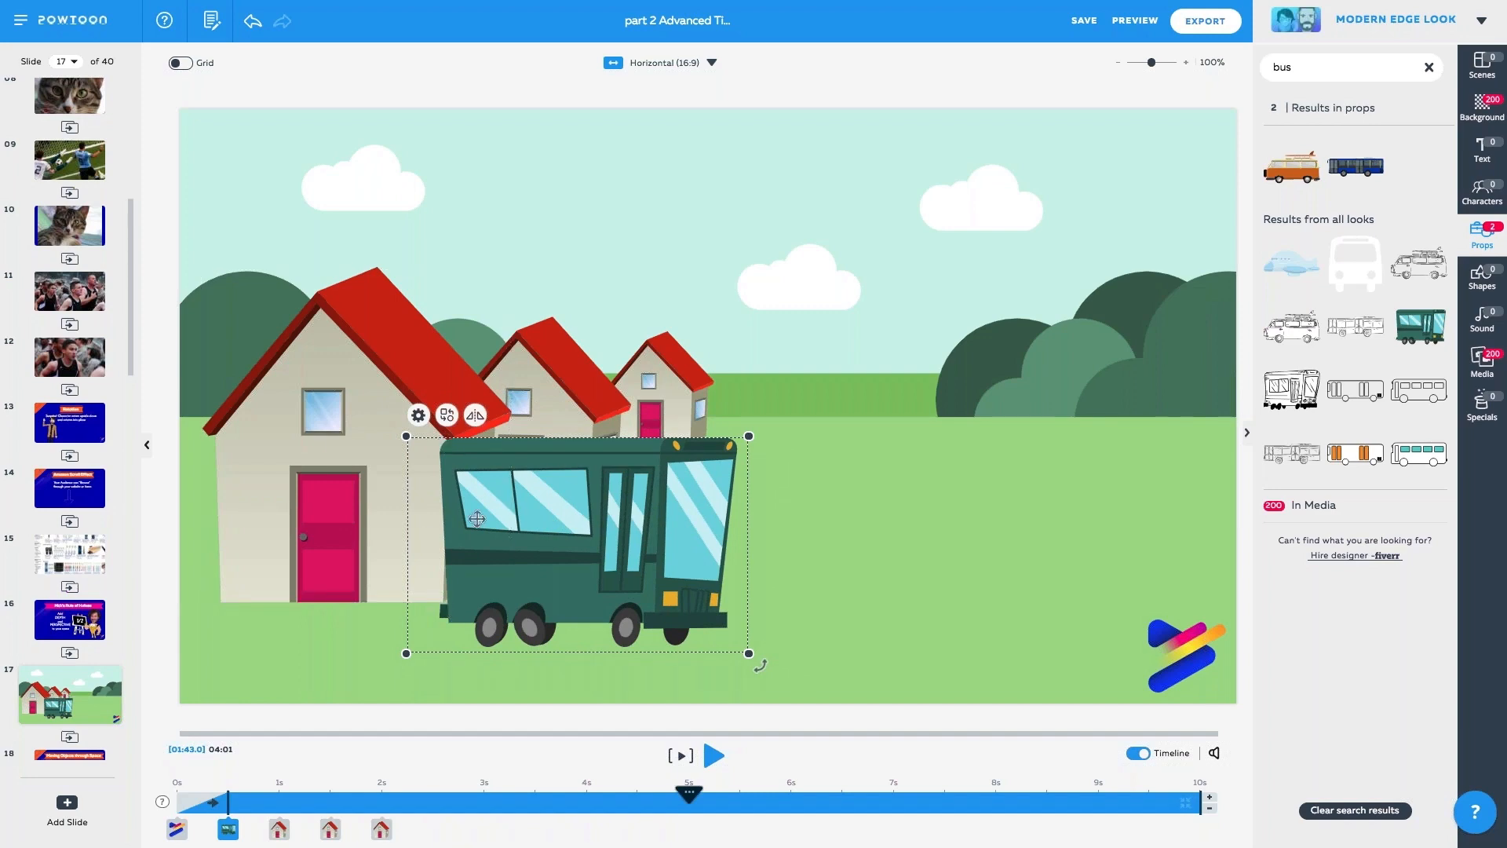
Nudge the bus slightly lower on the grass and add an A to B motion path to it.
left_click_drag(520, 560, 520, 577)
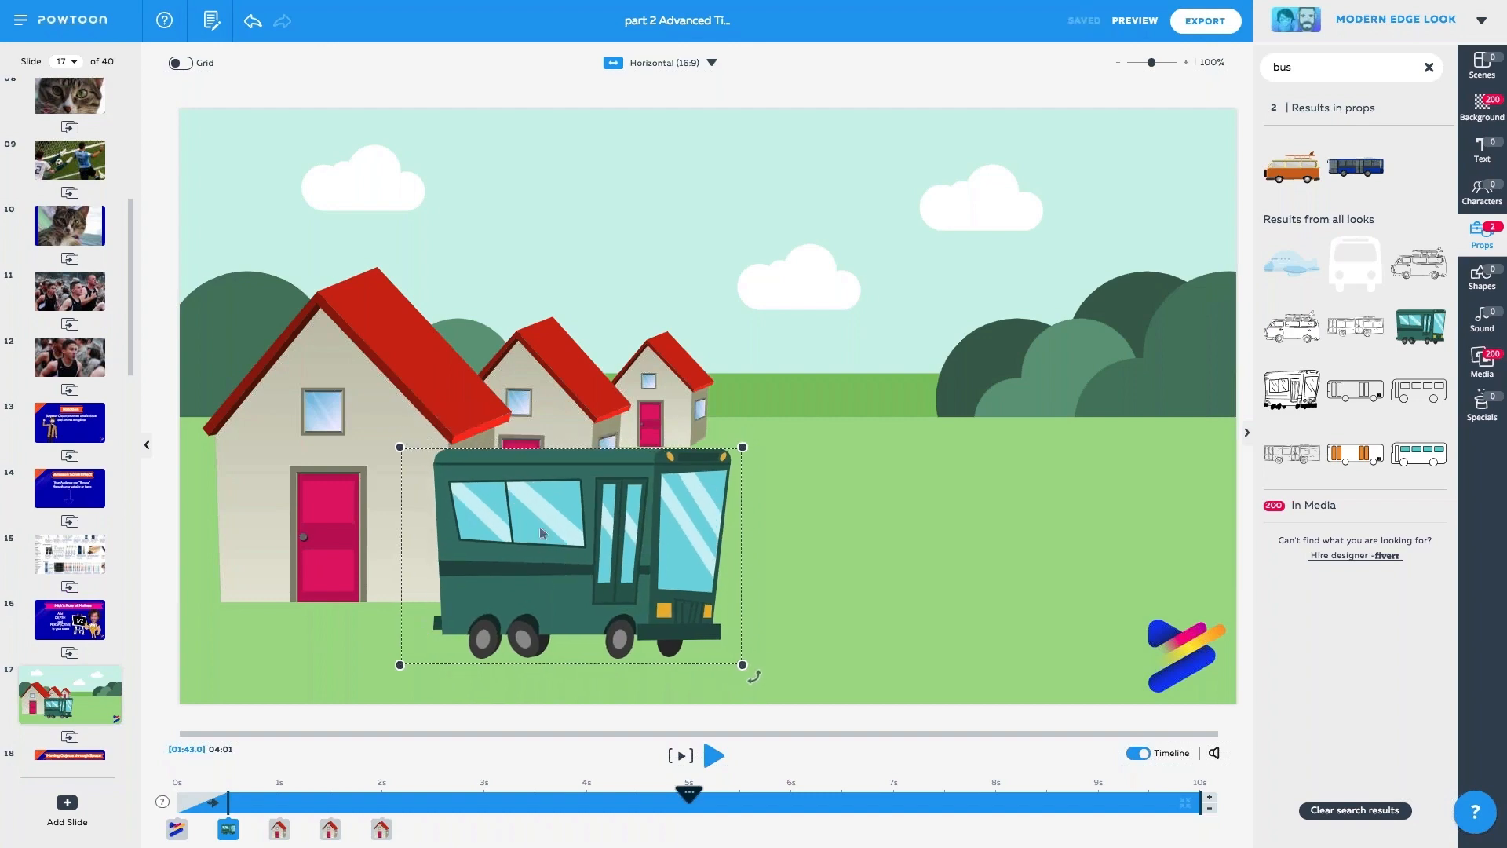
left_click(864, 568)
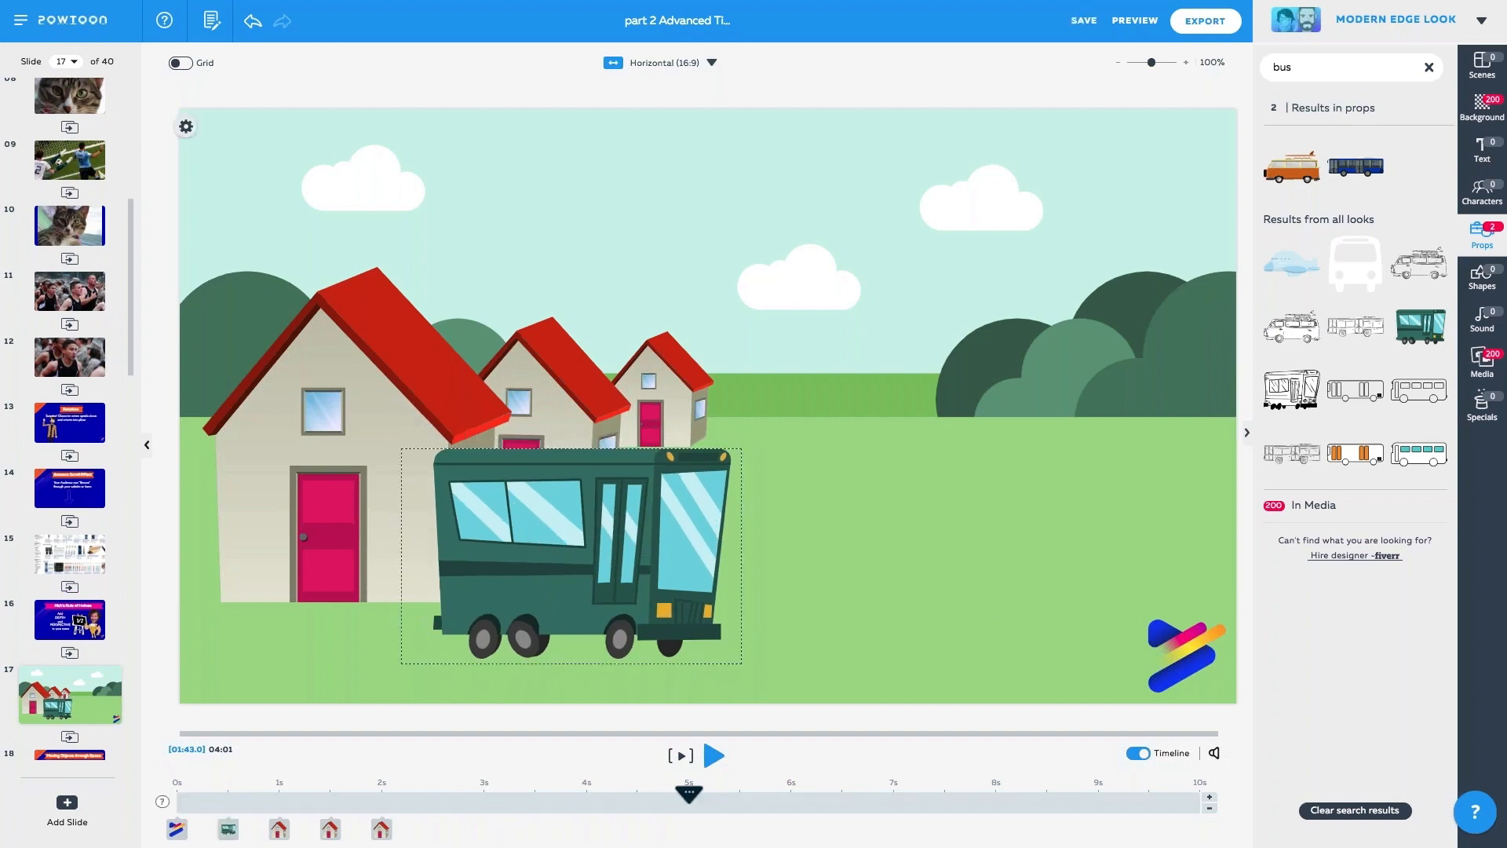
left_click(510, 546)
left_click(412, 428)
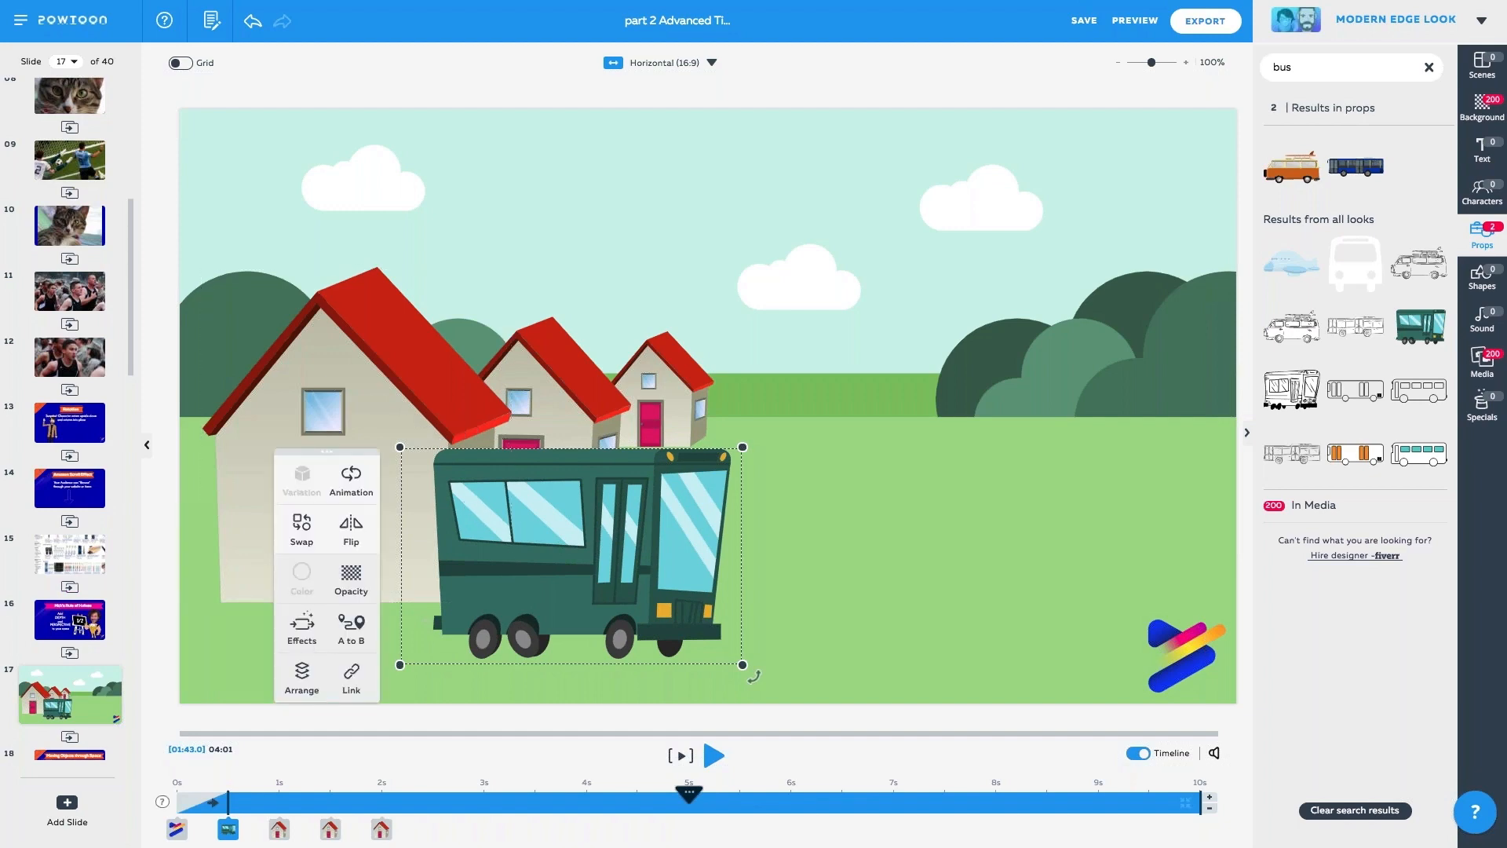
left_click(371, 639)
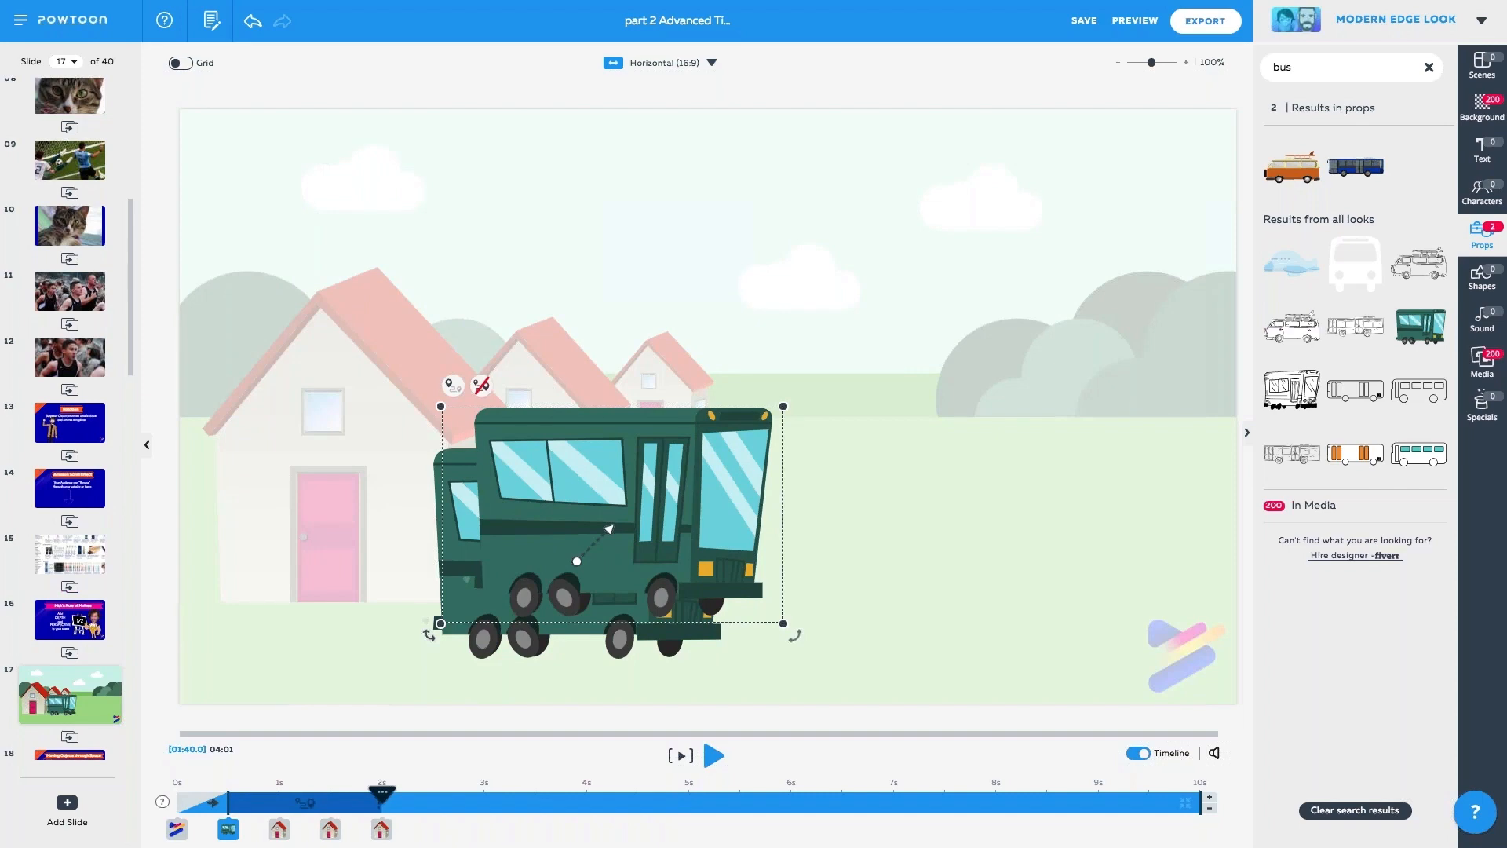
Place the bus's path end beside the rearmost house, shrunk to about a third, and its start lower in front of the nearest house.
left_click_drag(775, 490, 1004, 366)
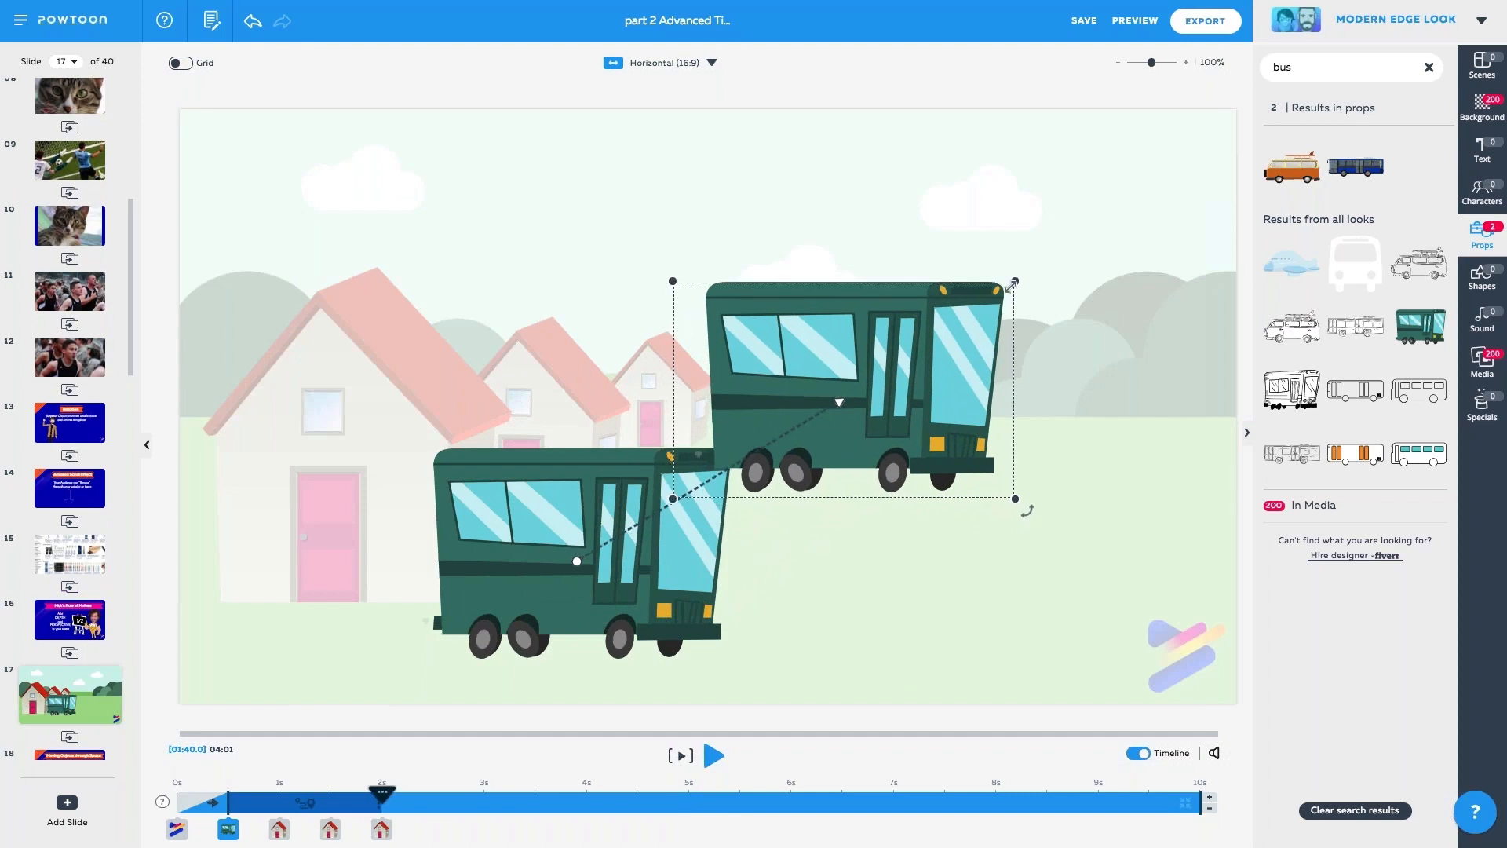
left_click_drag(991, 300, 857, 382)
left_click_drag(614, 511, 545, 534)
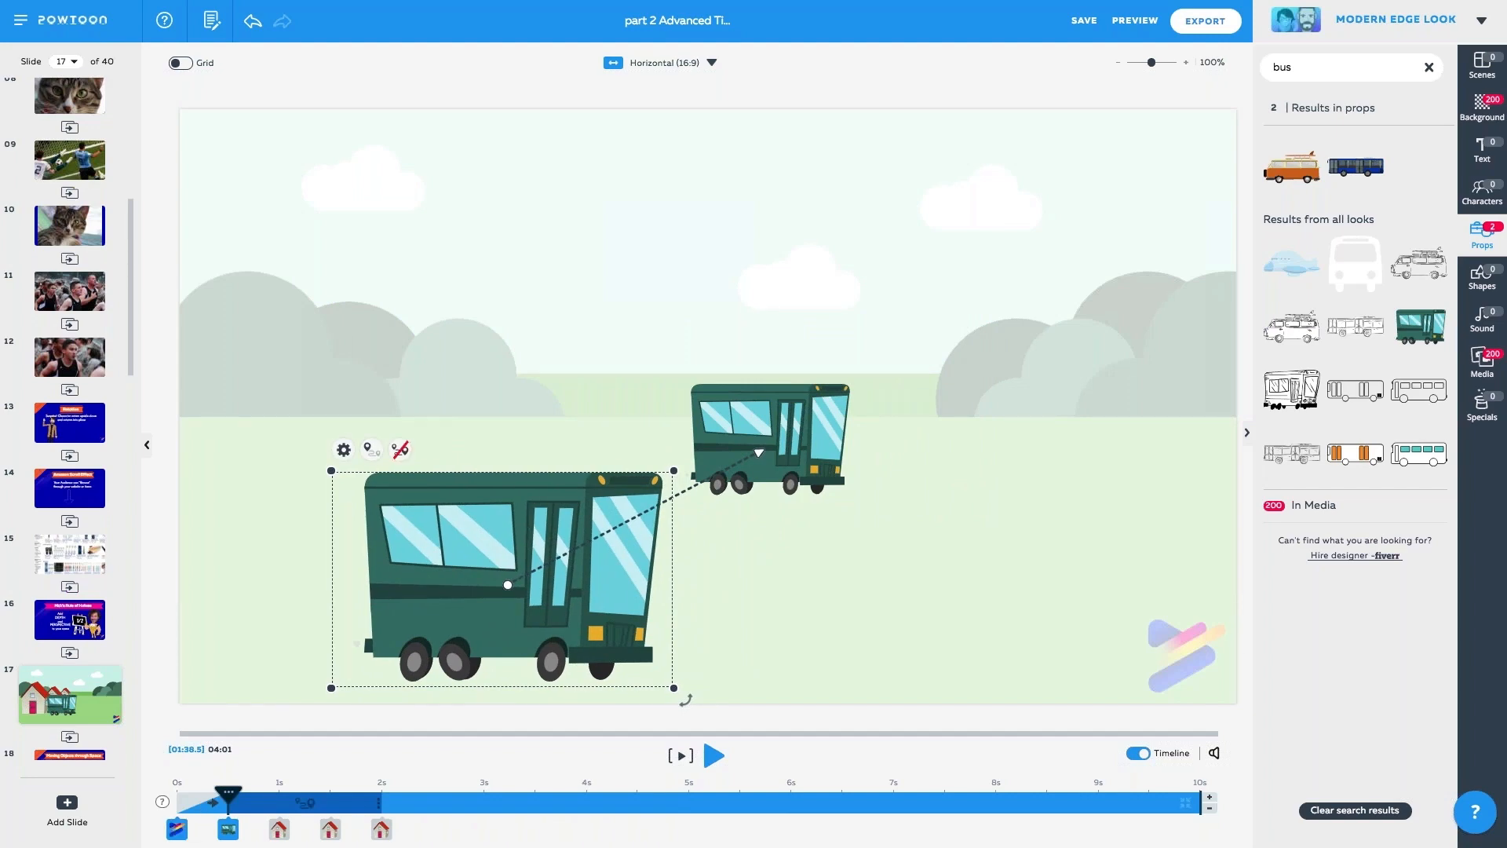
left_click_drag(228, 793, 392, 794)
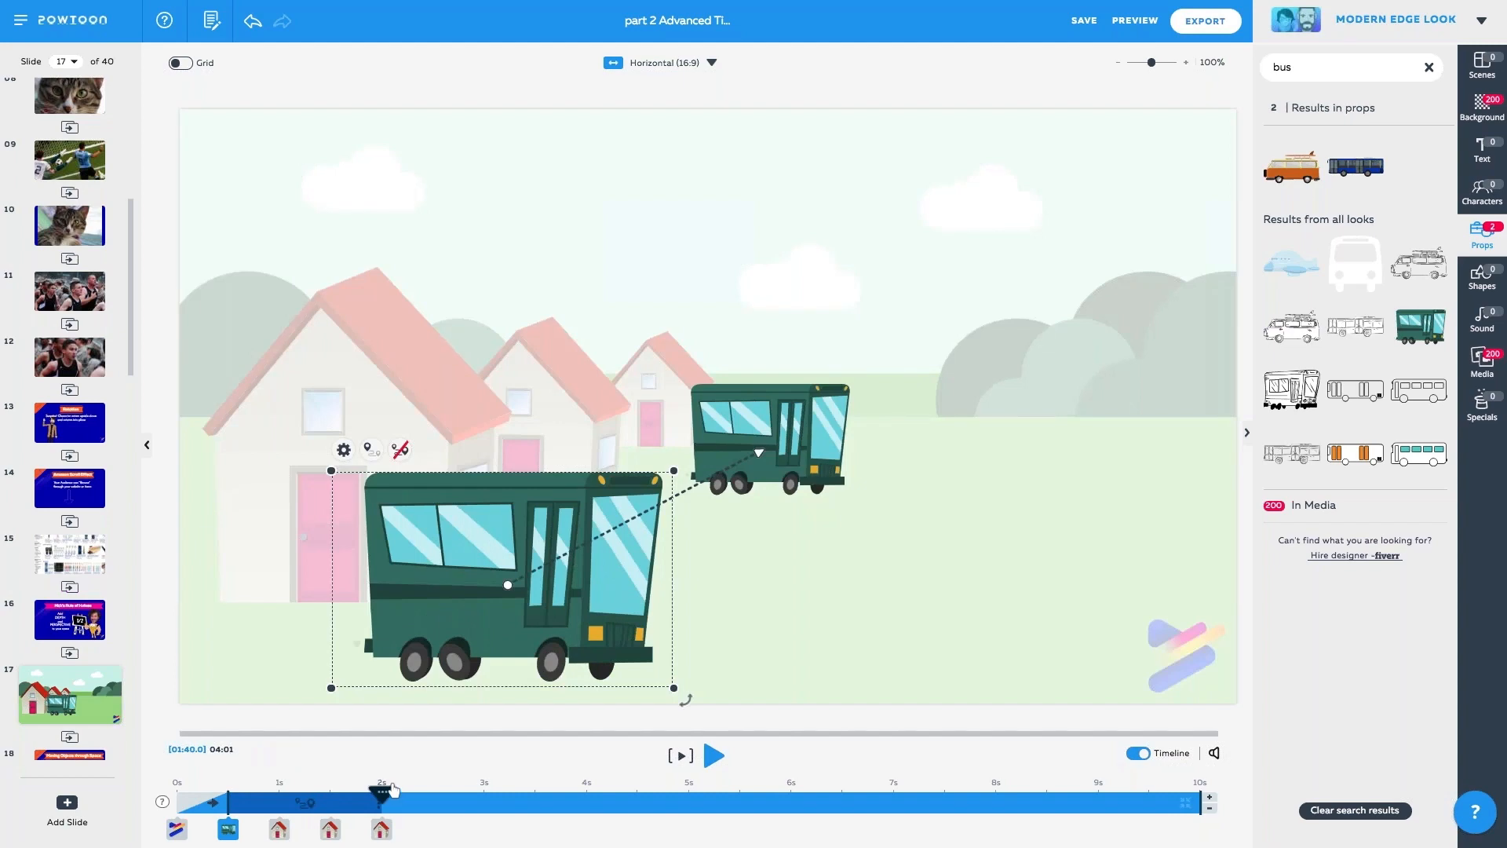
left_click_drag(843, 386, 761, 425)
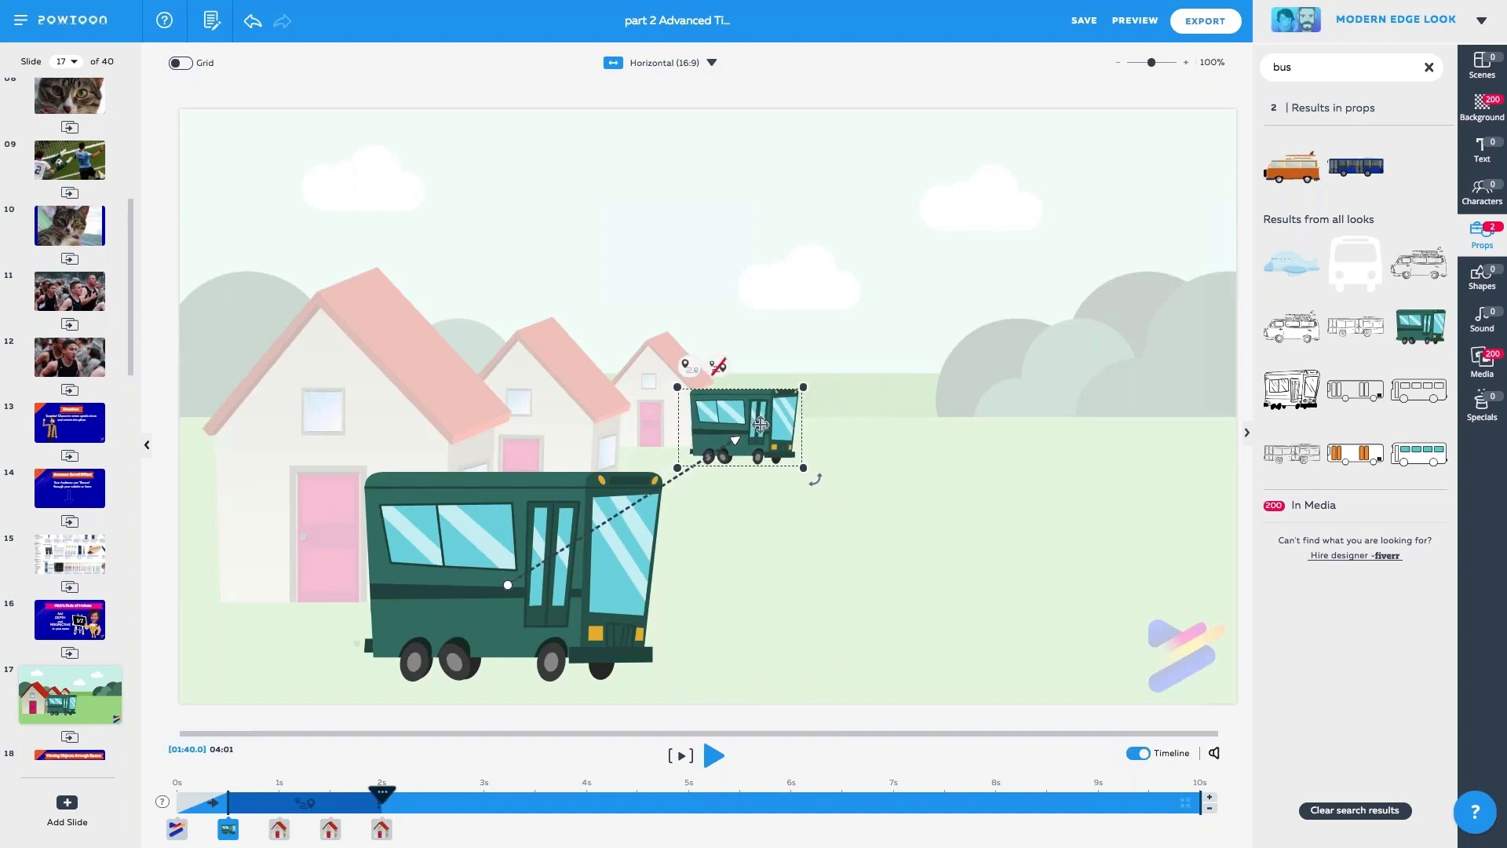
left_click(553, 586)
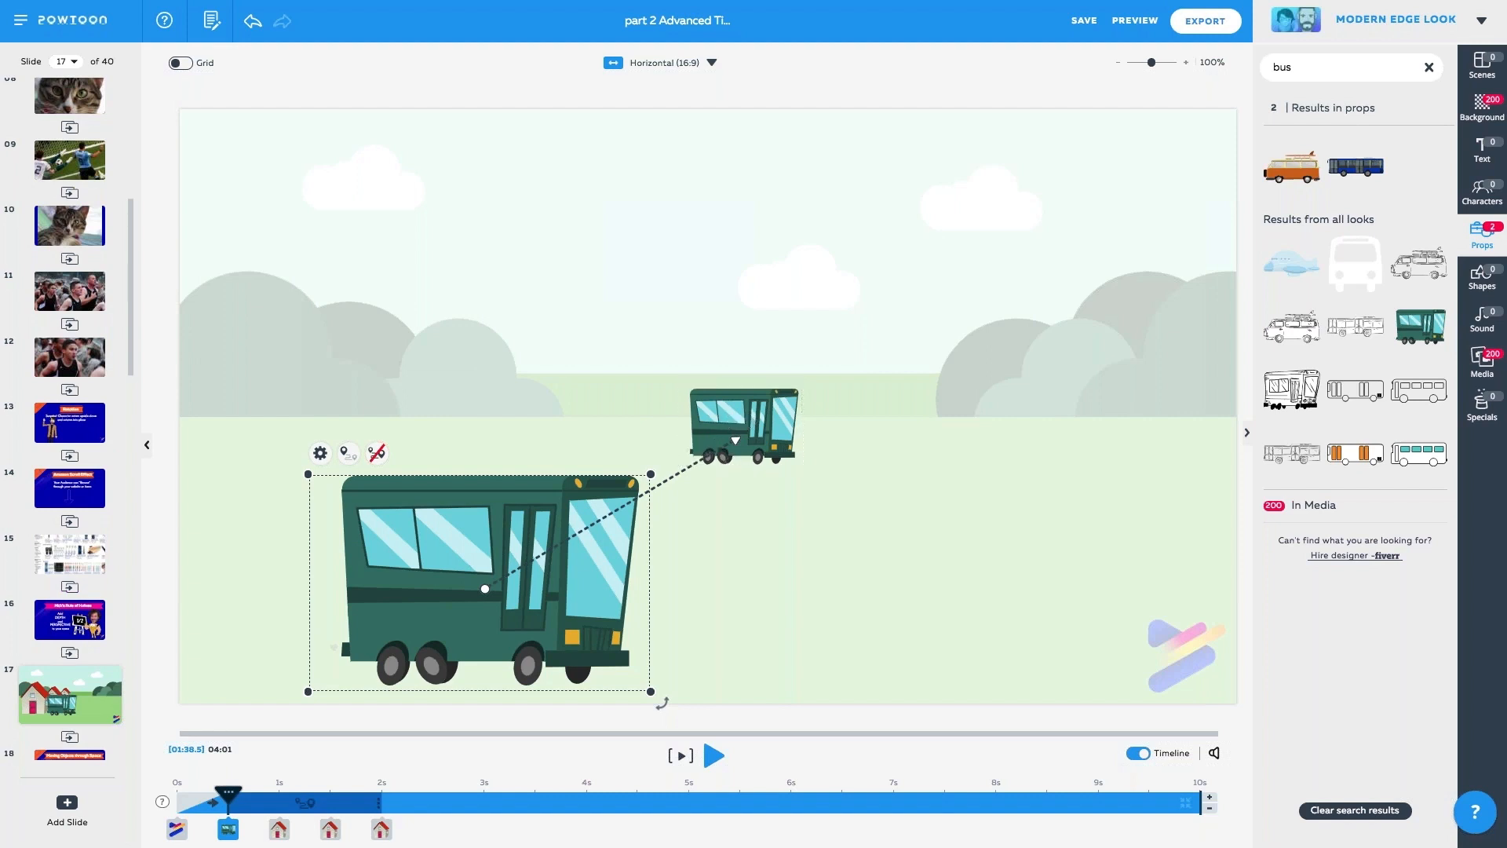
left_click(1187, 66)
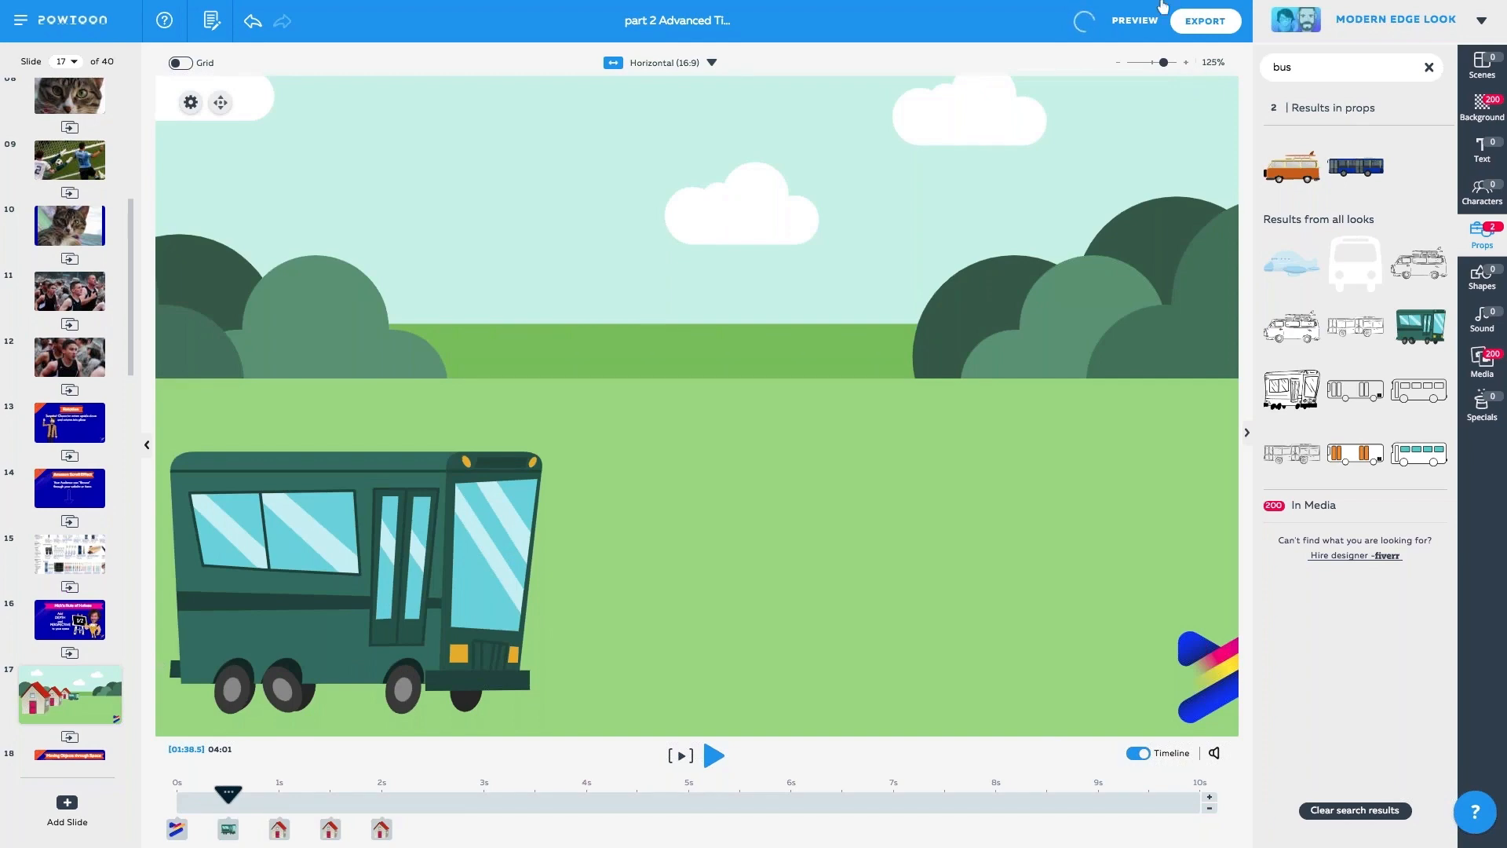
left_click(1186, 66)
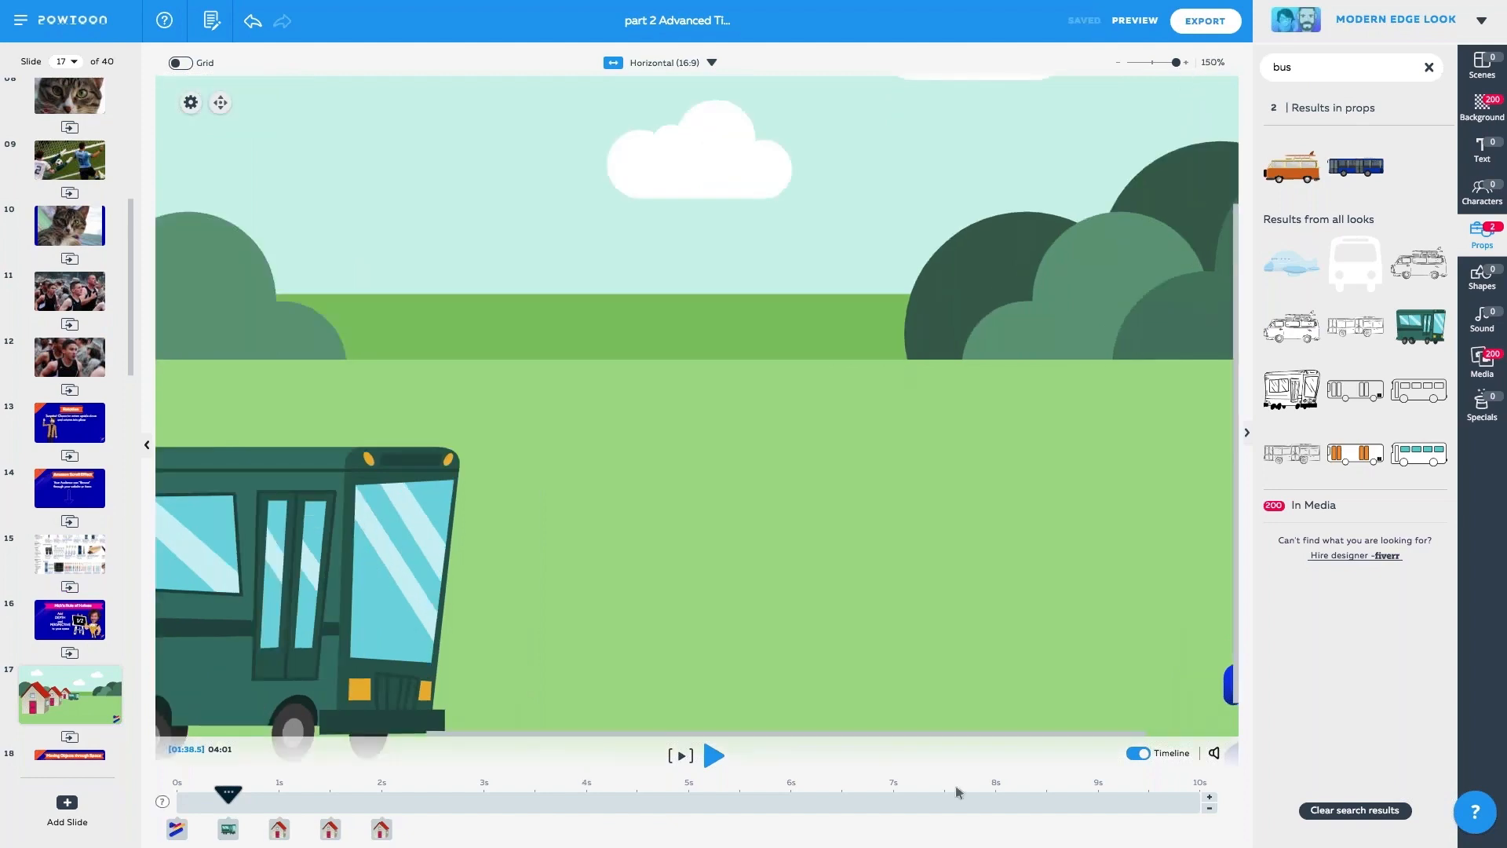
left_click_drag(948, 734, 688, 734)
left_click(742, 637)
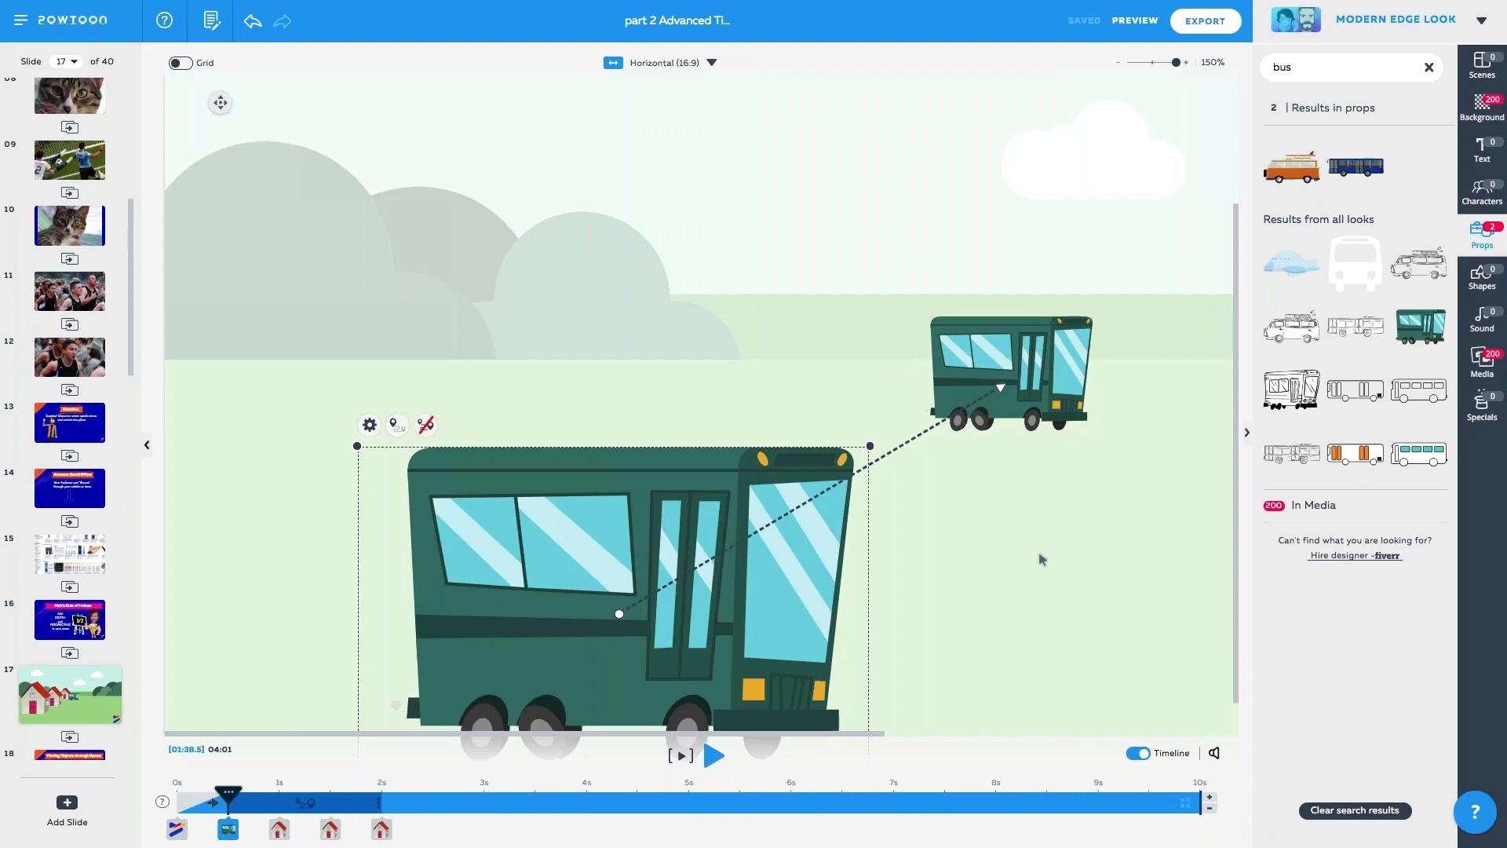
left_click(1061, 565)
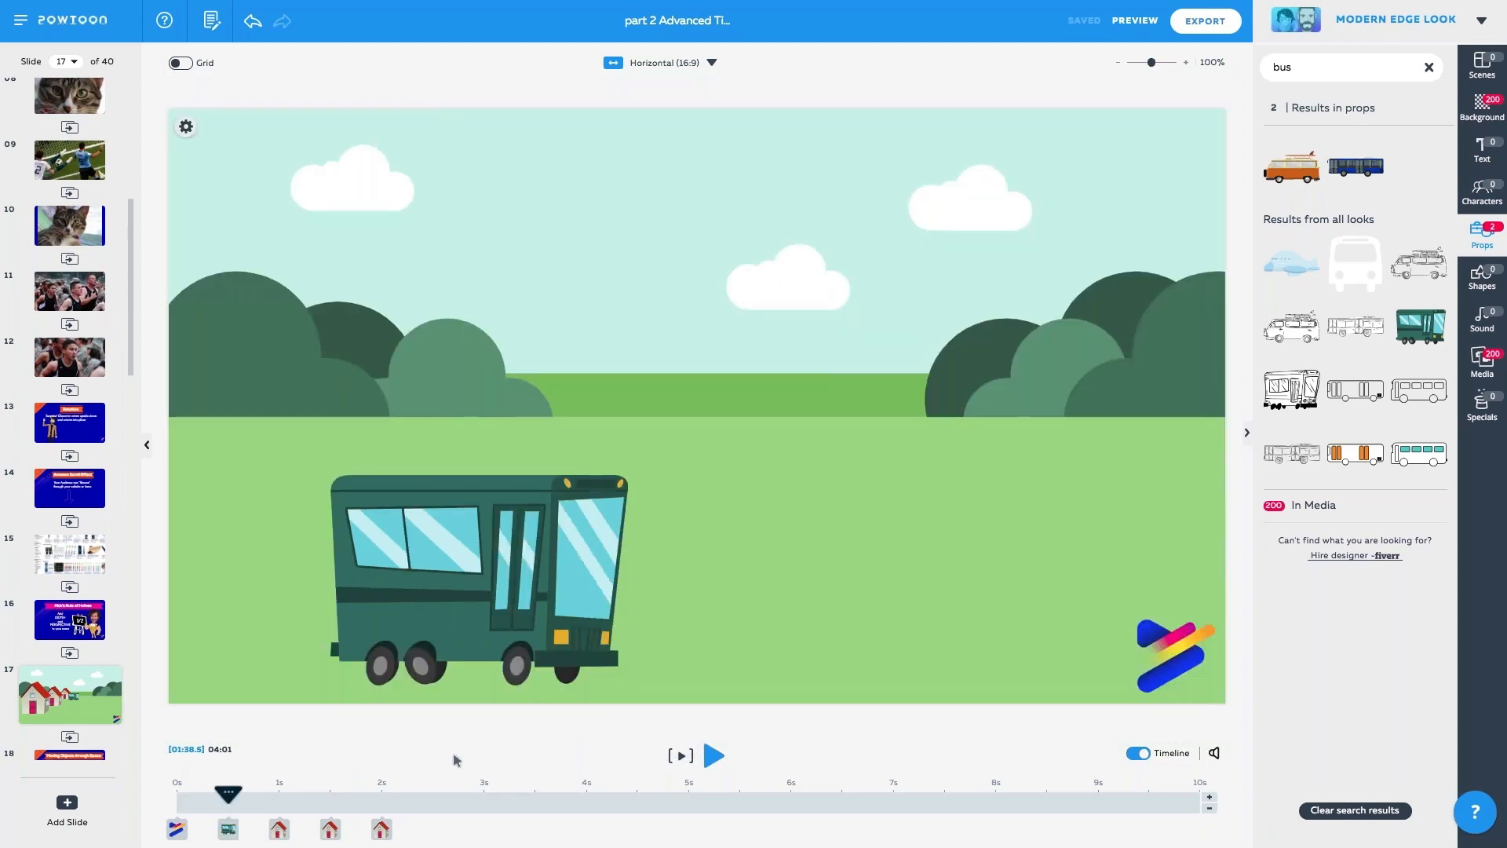
Select all three houses together and move their start time to 0 s so they are present from the beginning.
mouse_move(278, 839)
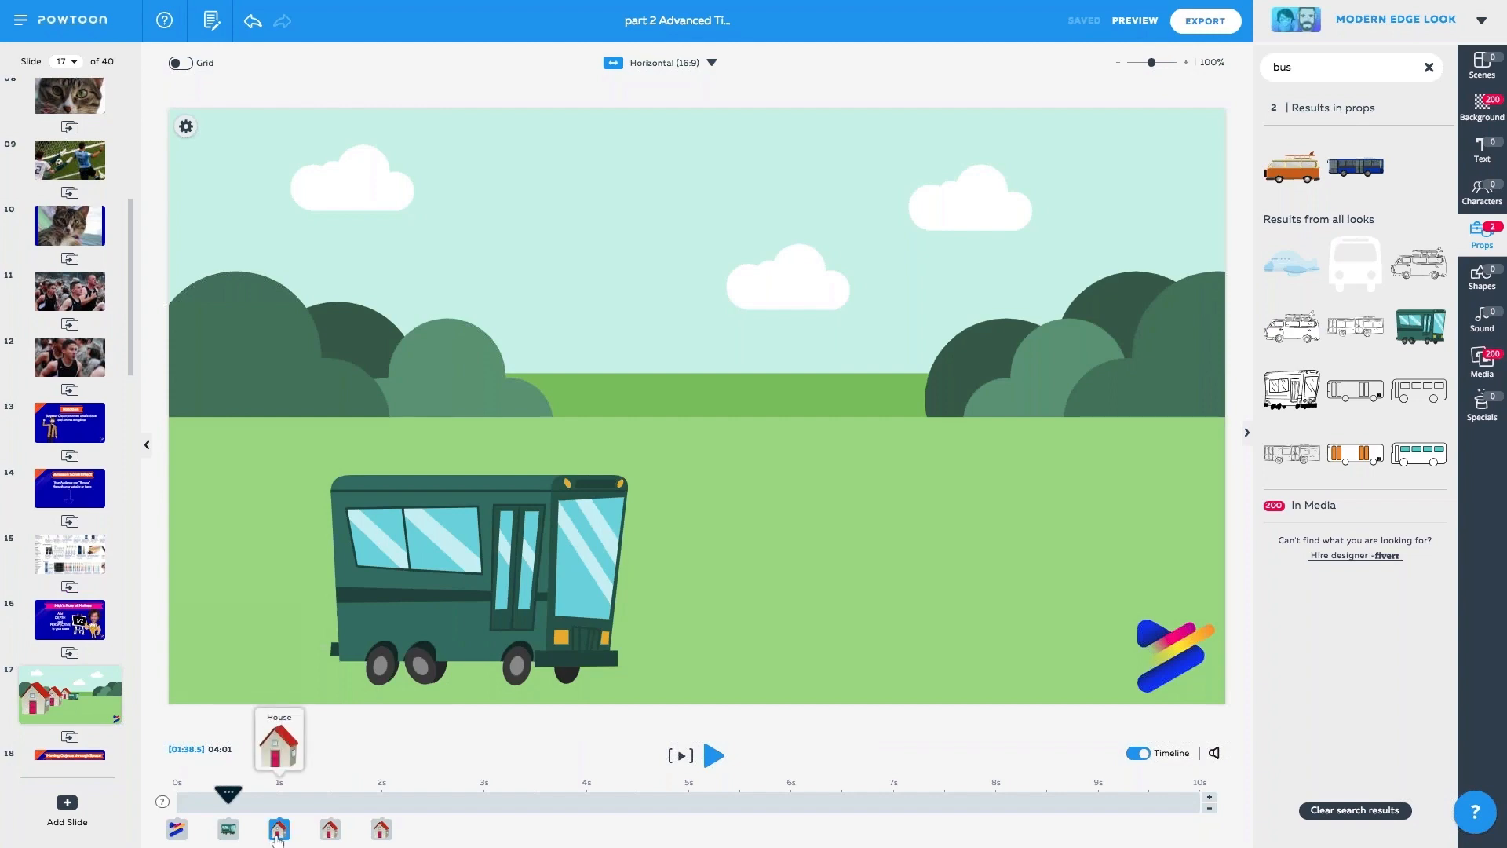
left_click(279, 834)
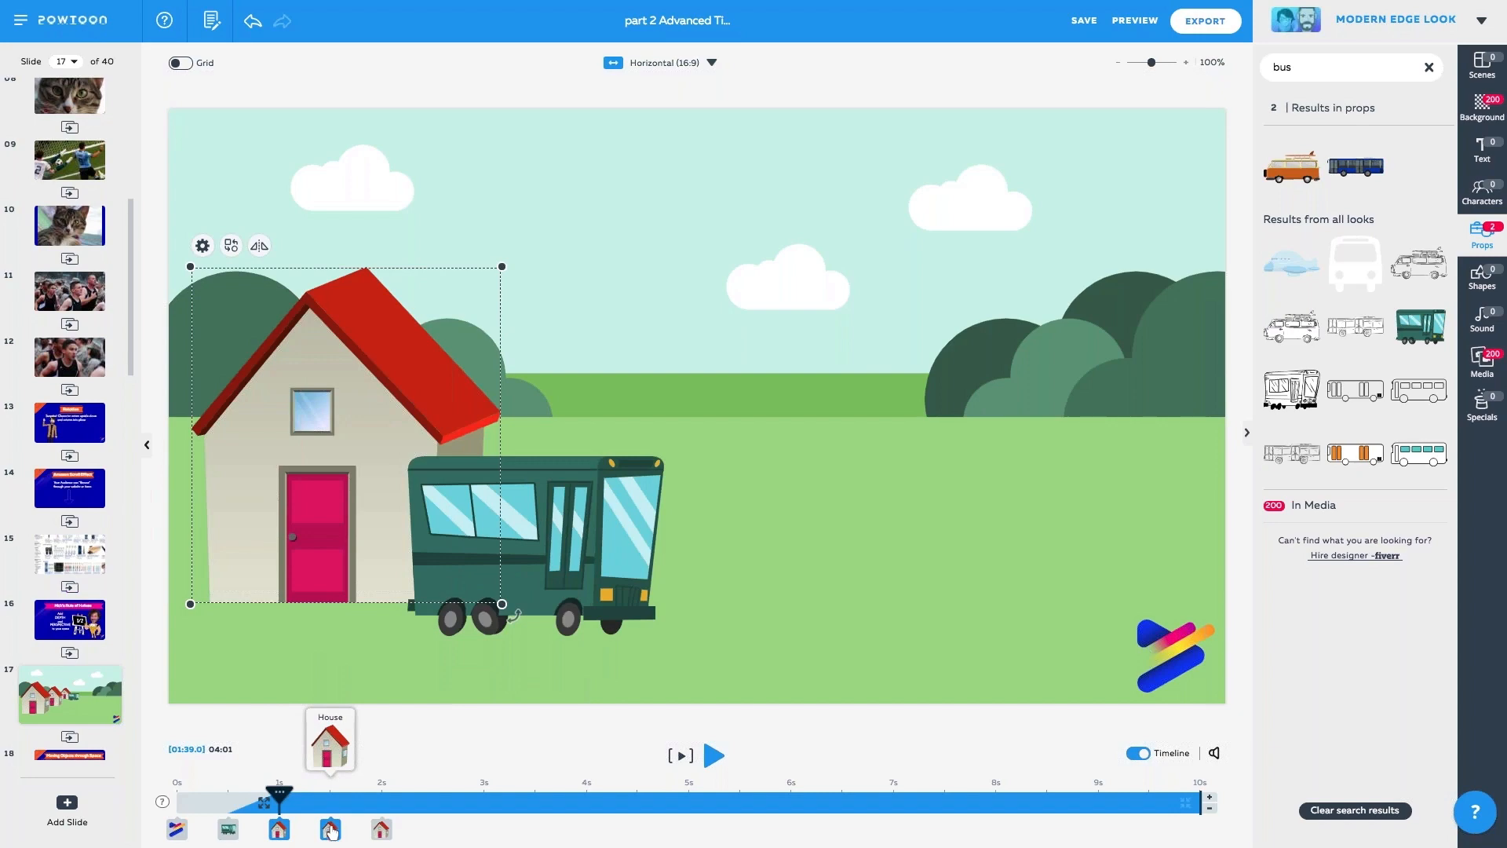
left_click(381, 833)
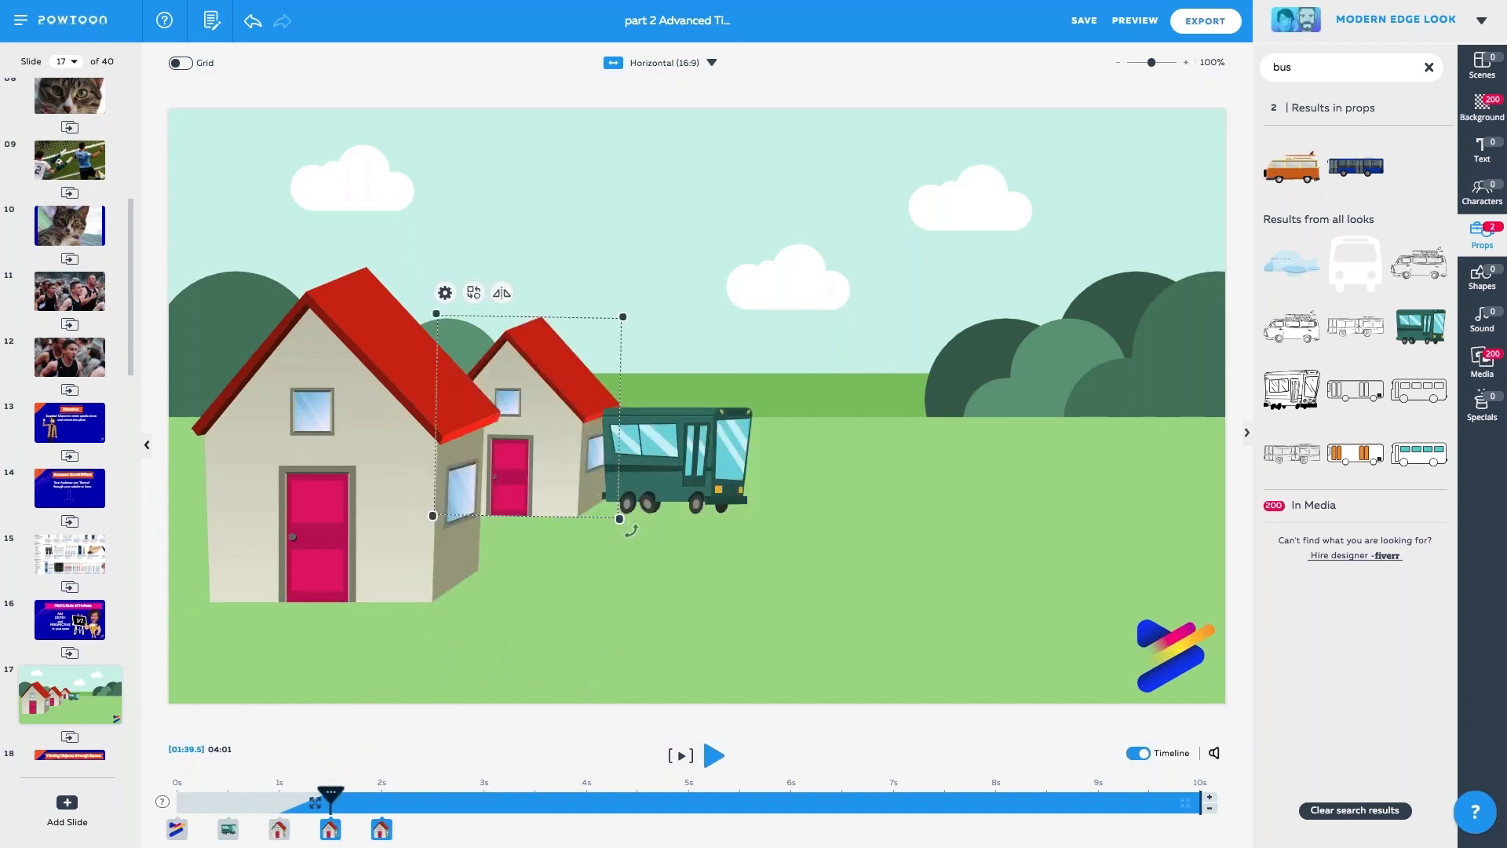
left_click(381, 830)
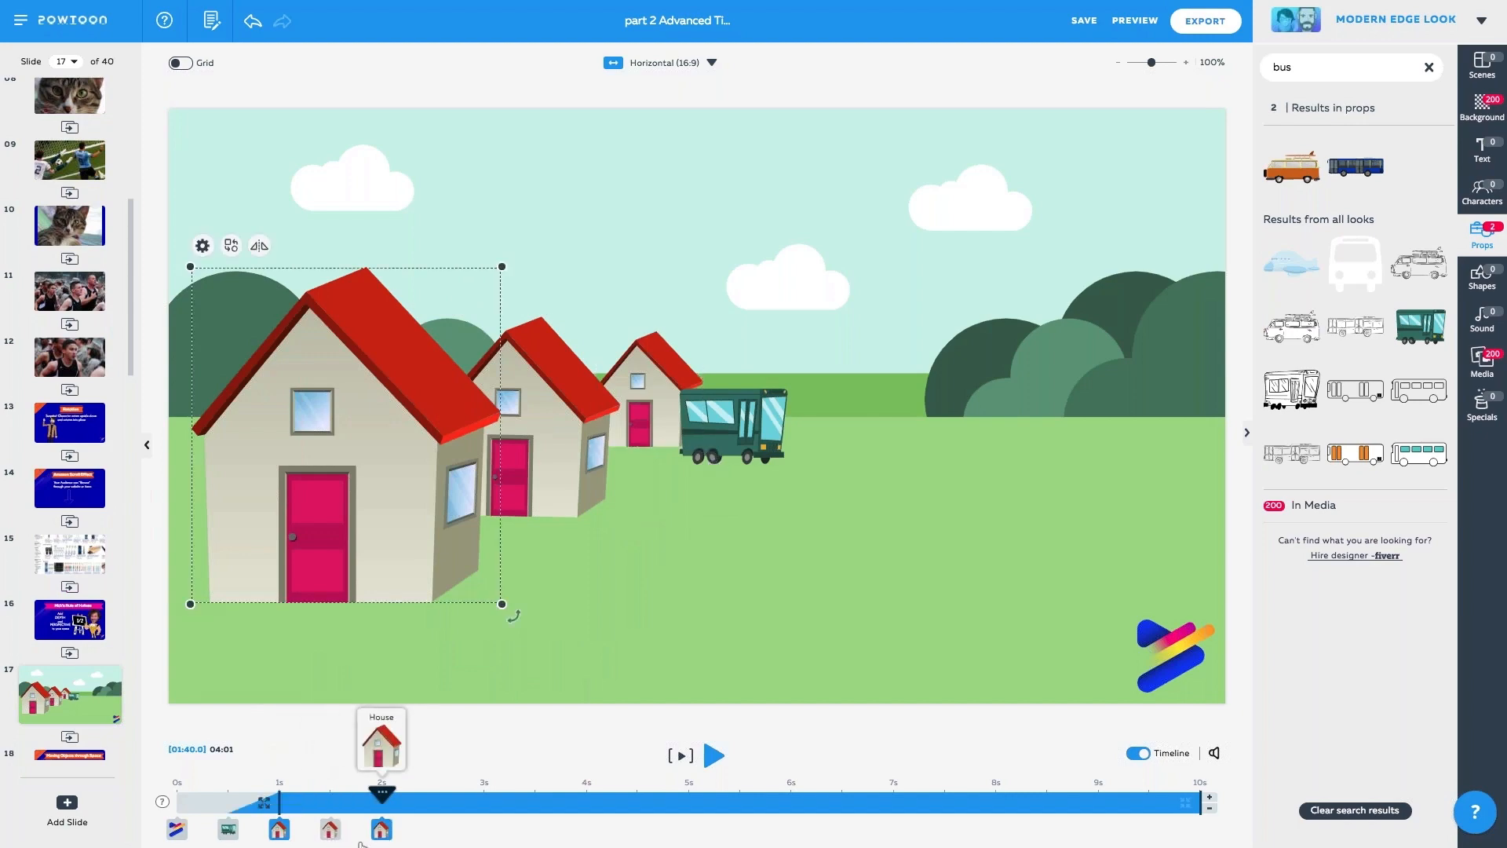
left_click(631, 243)
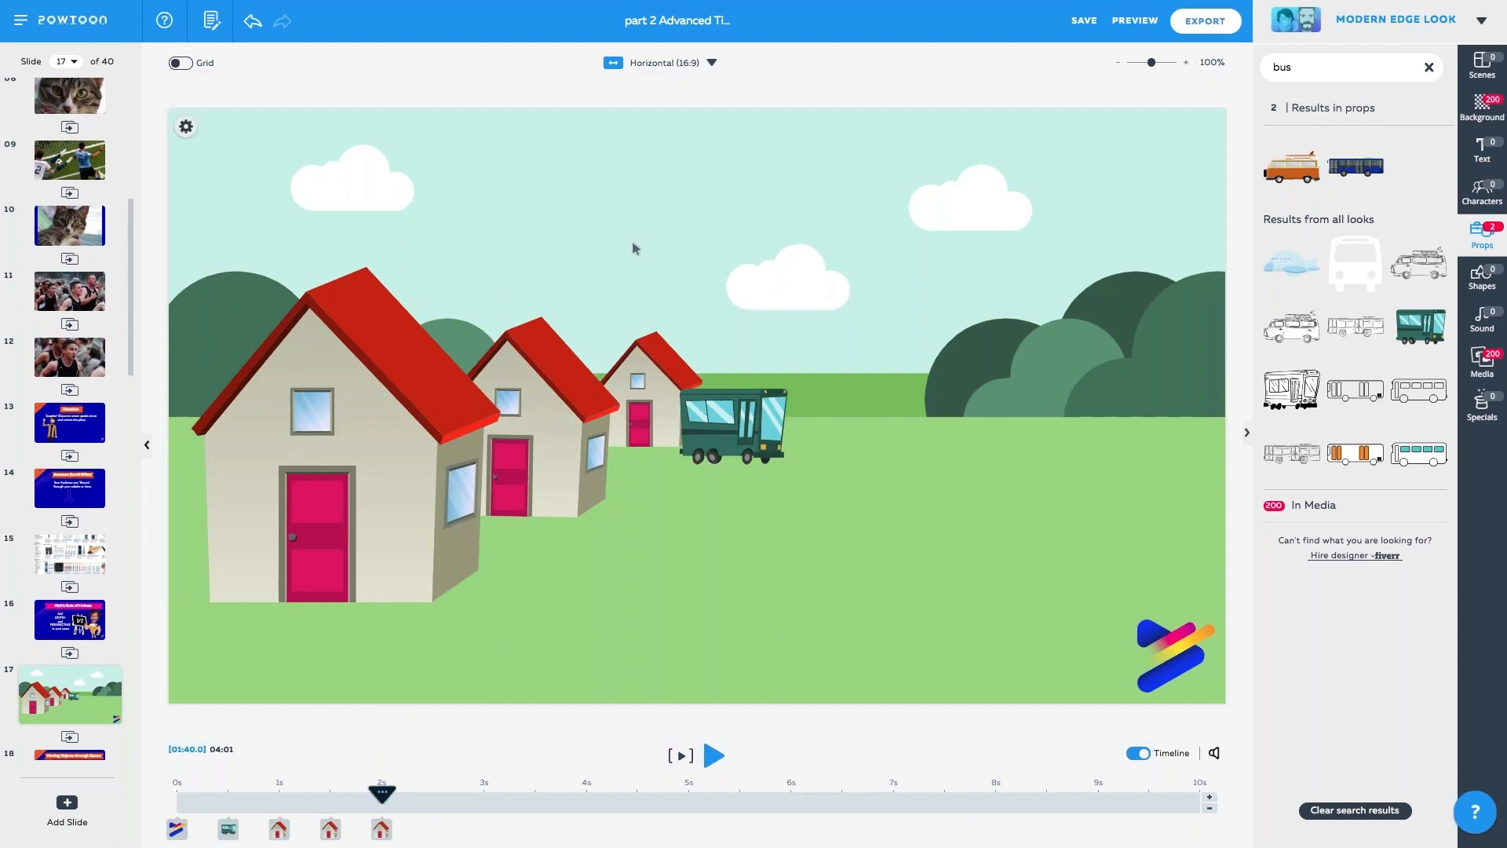
left_click(486, 406)
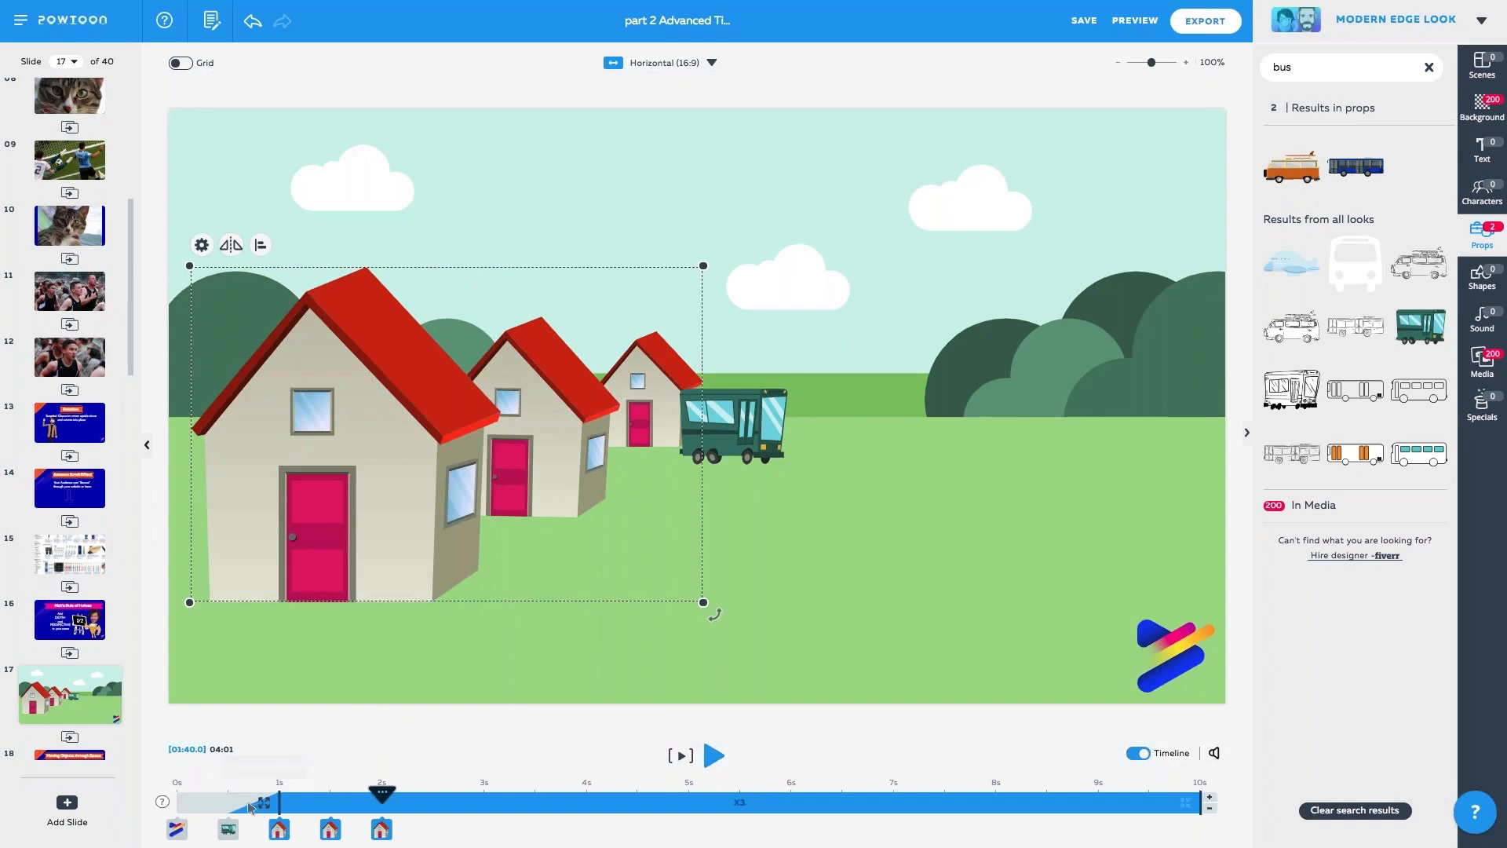
left_click_drag(264, 802, 220, 802)
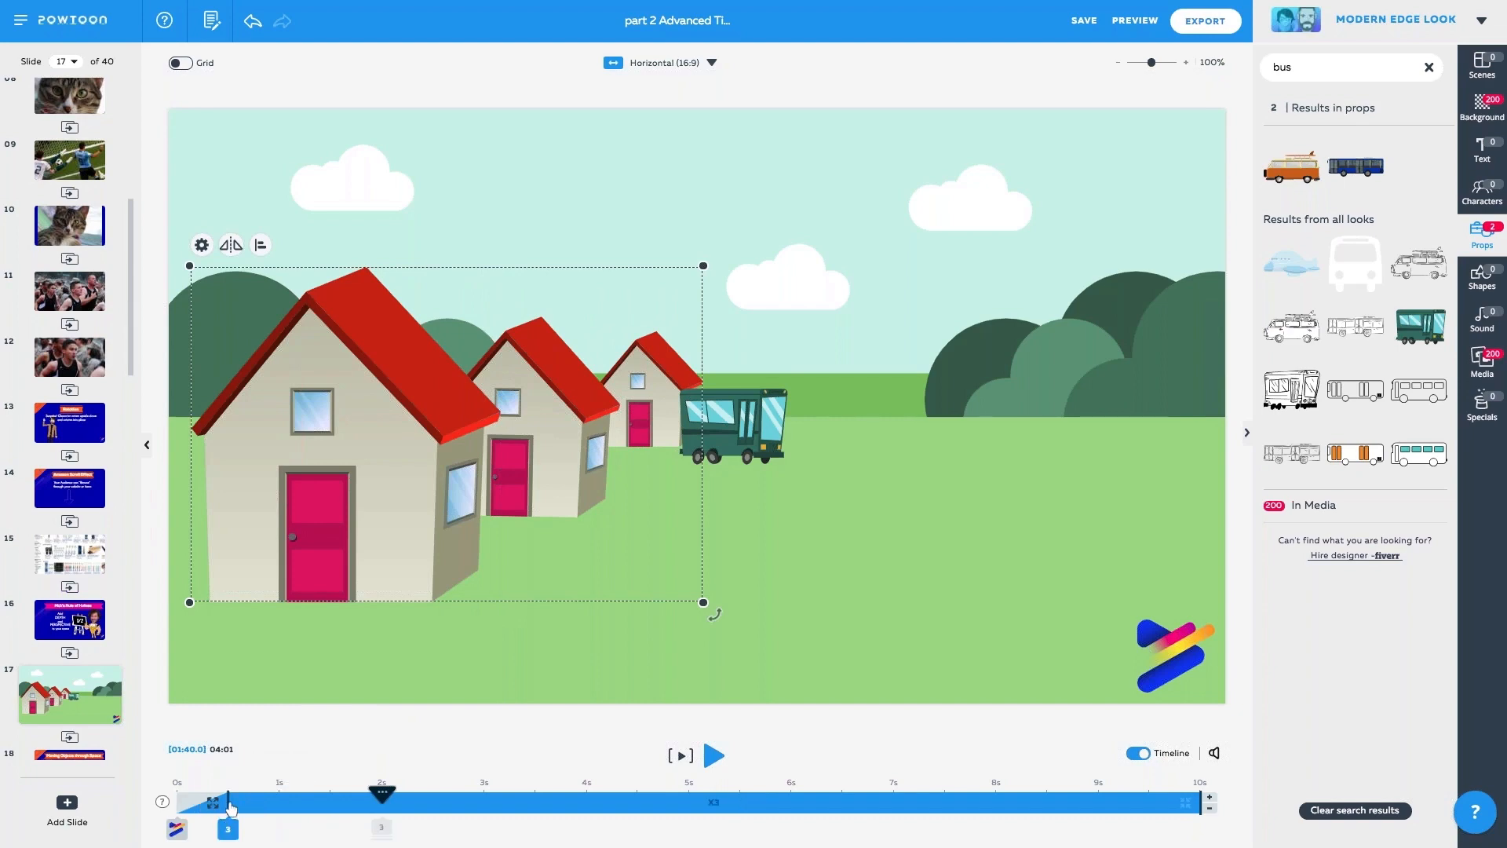
left_click_drag(230, 809, 146, 804)
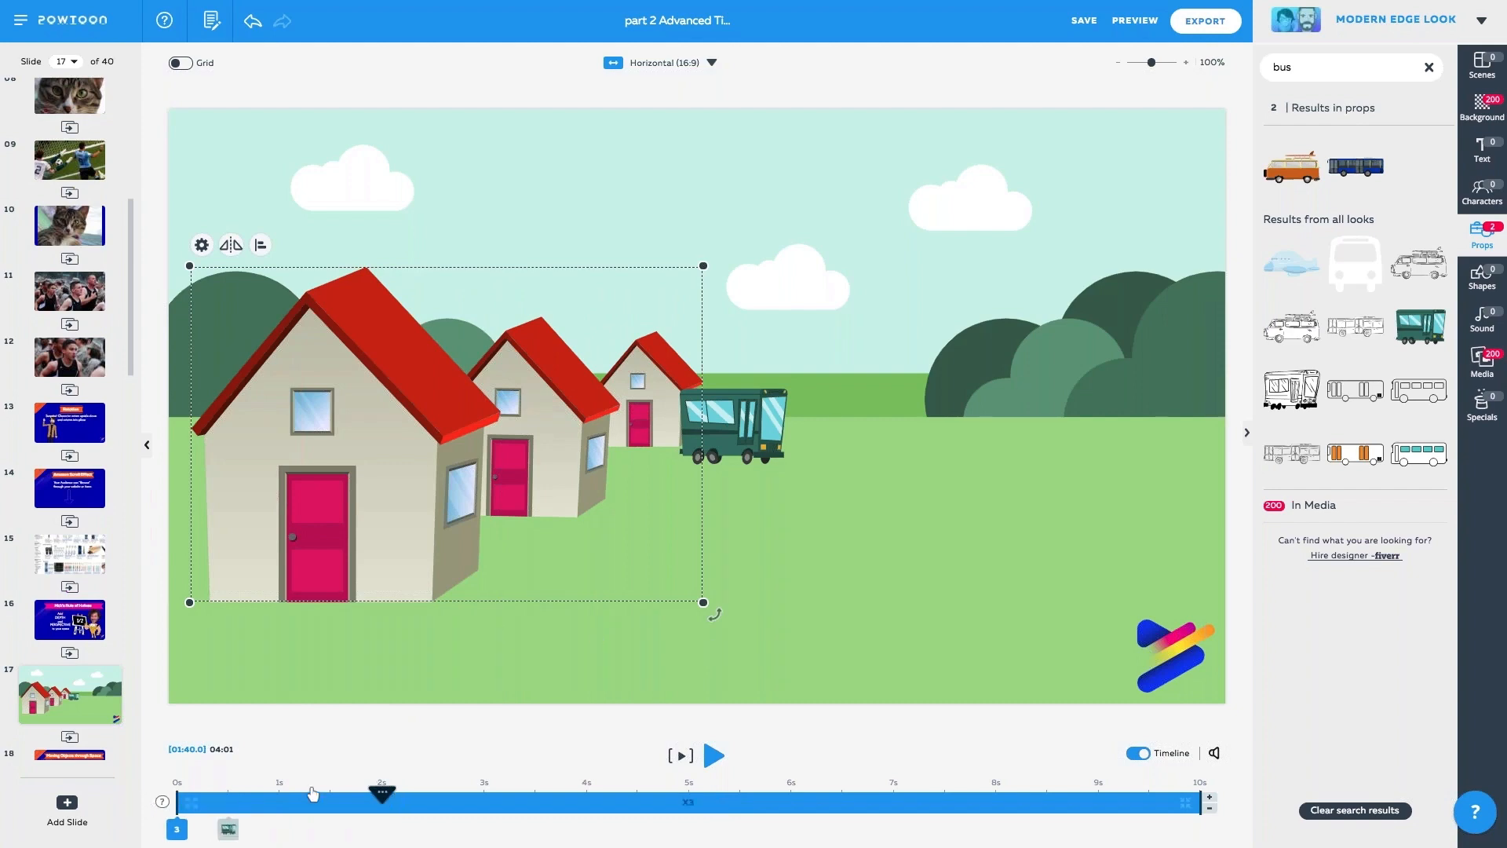
Extend the bus's A to B movement to end at 4 s and play the slide.
left_click_drag(397, 798, 240, 794)
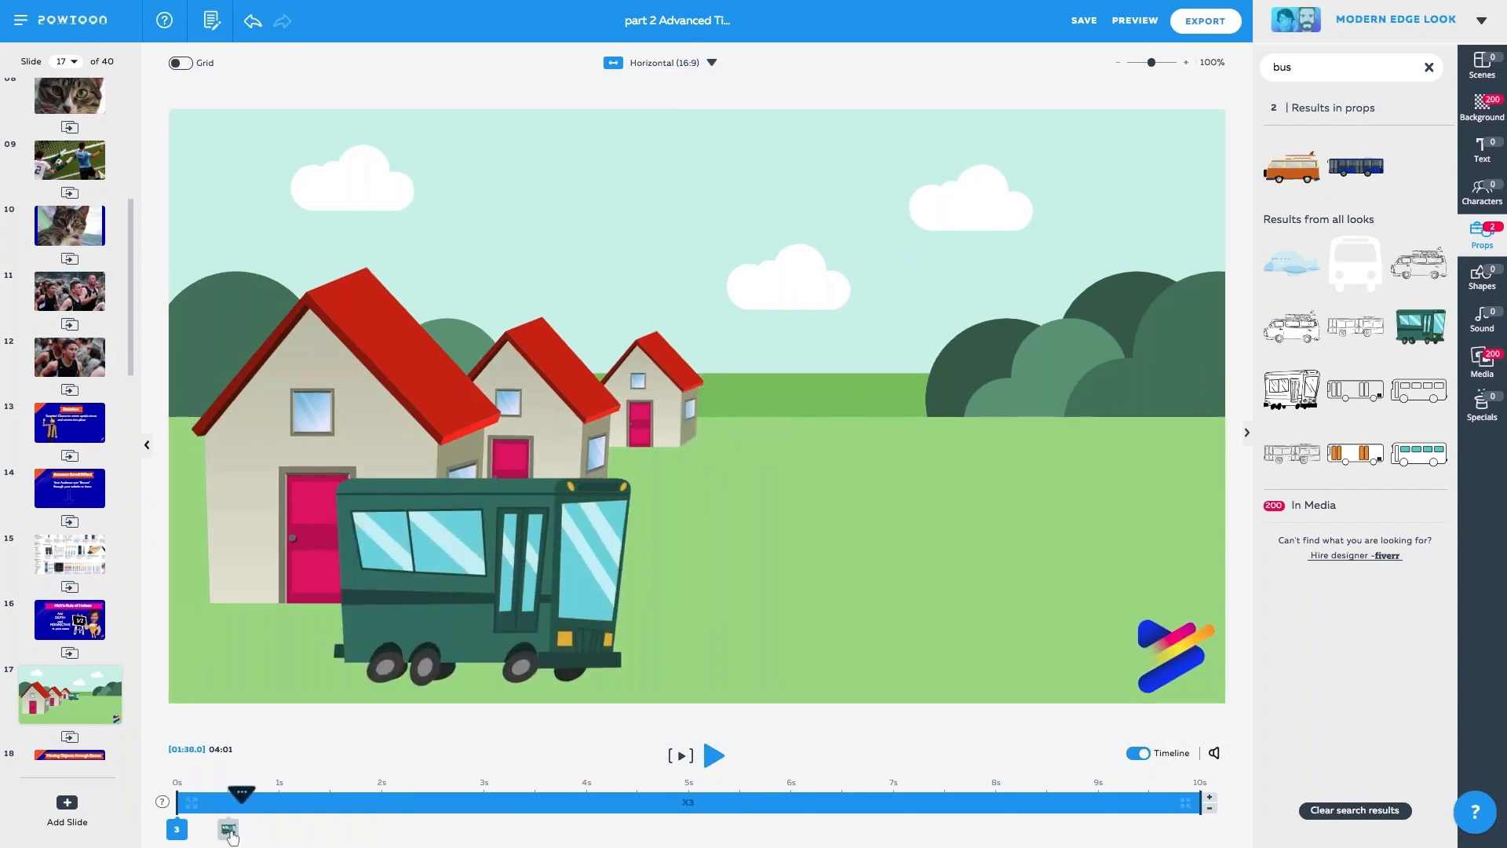
left_click(228, 834)
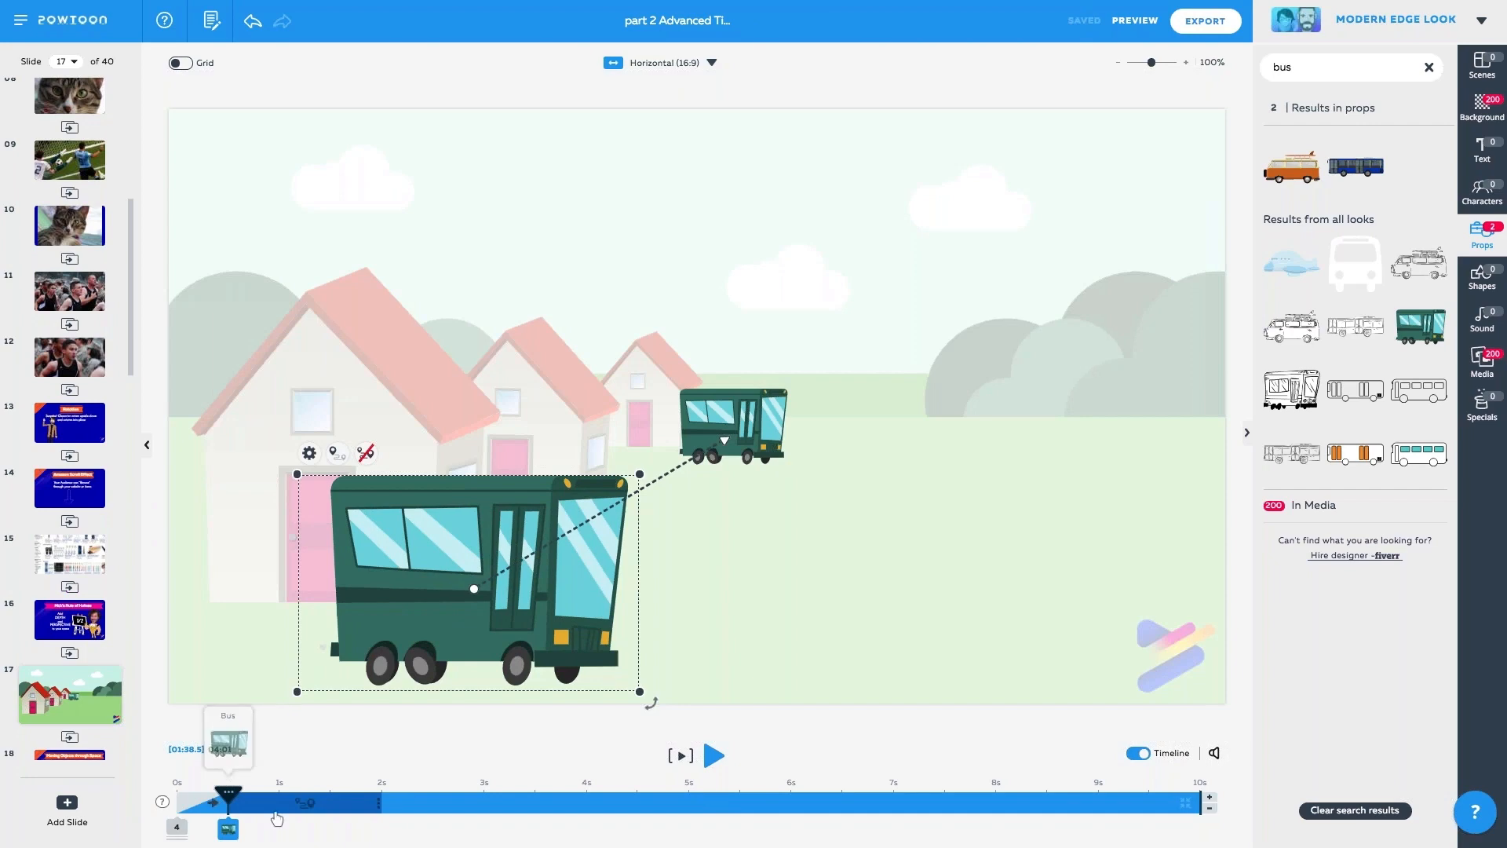
left_click_drag(384, 806, 577, 812)
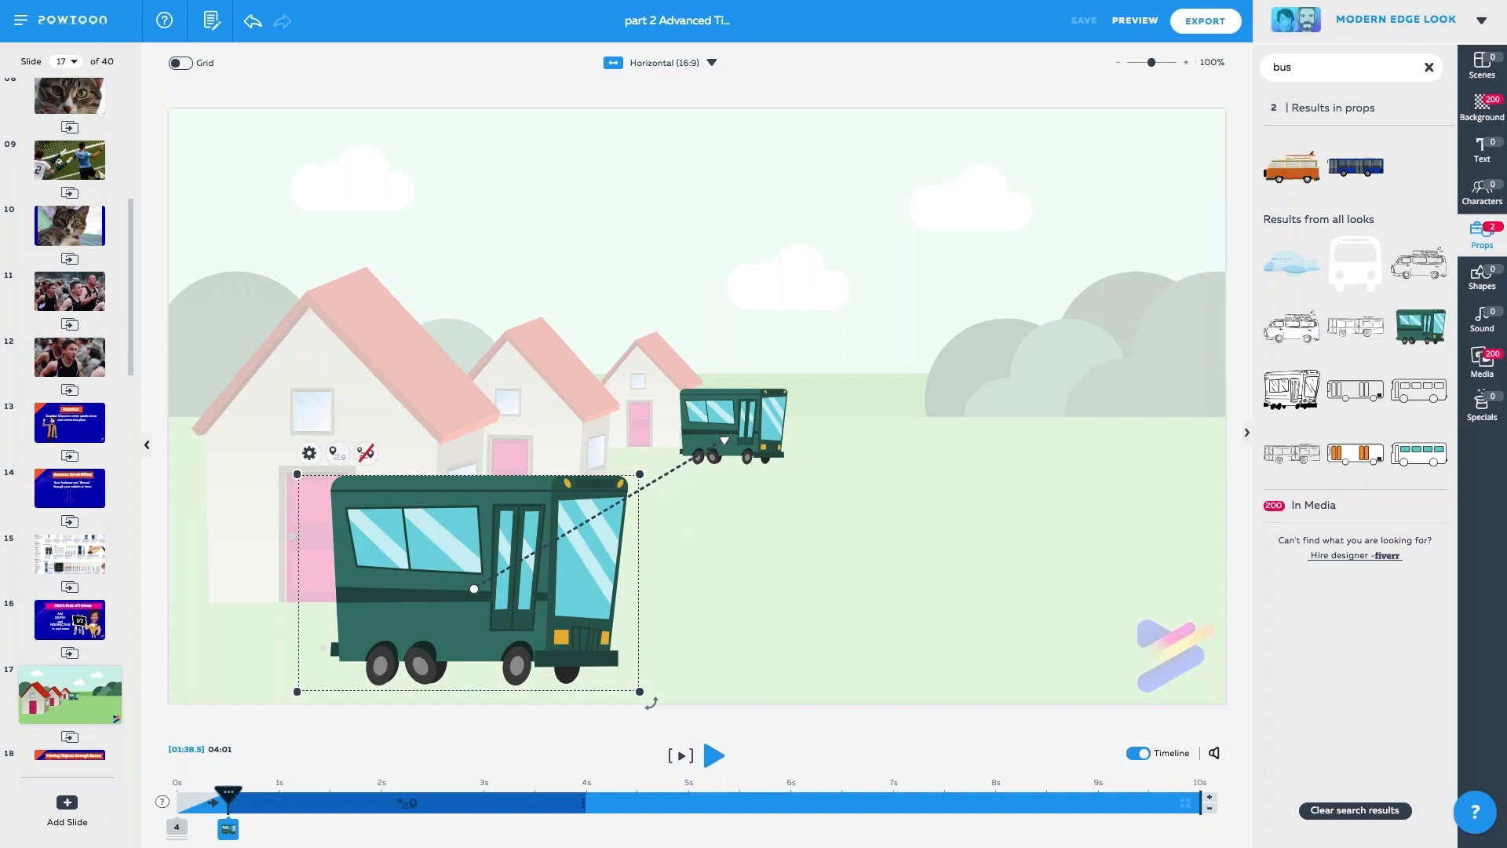
left_click(774, 723)
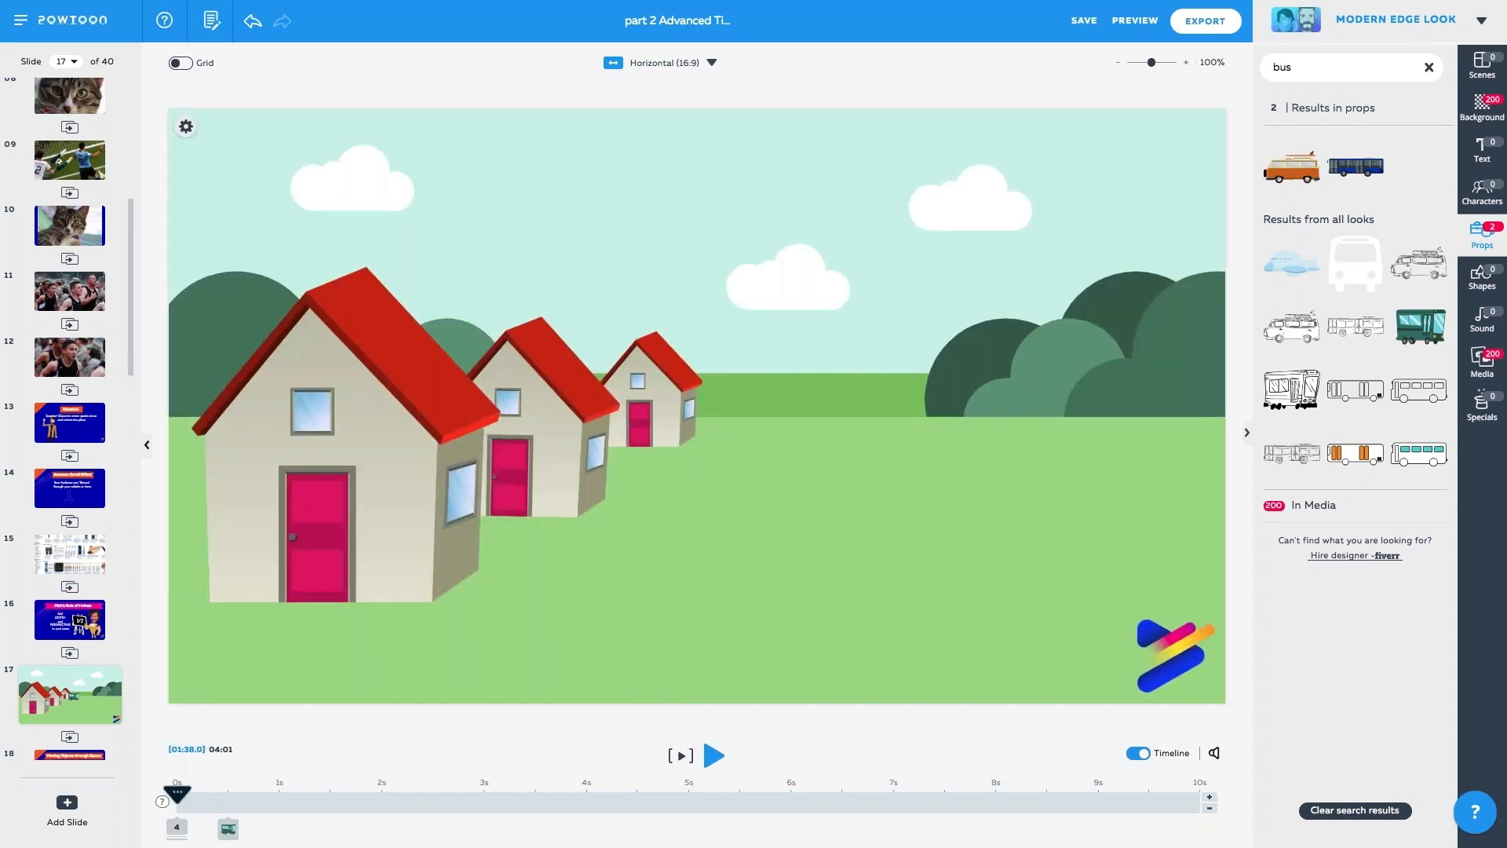
left_click(679, 758)
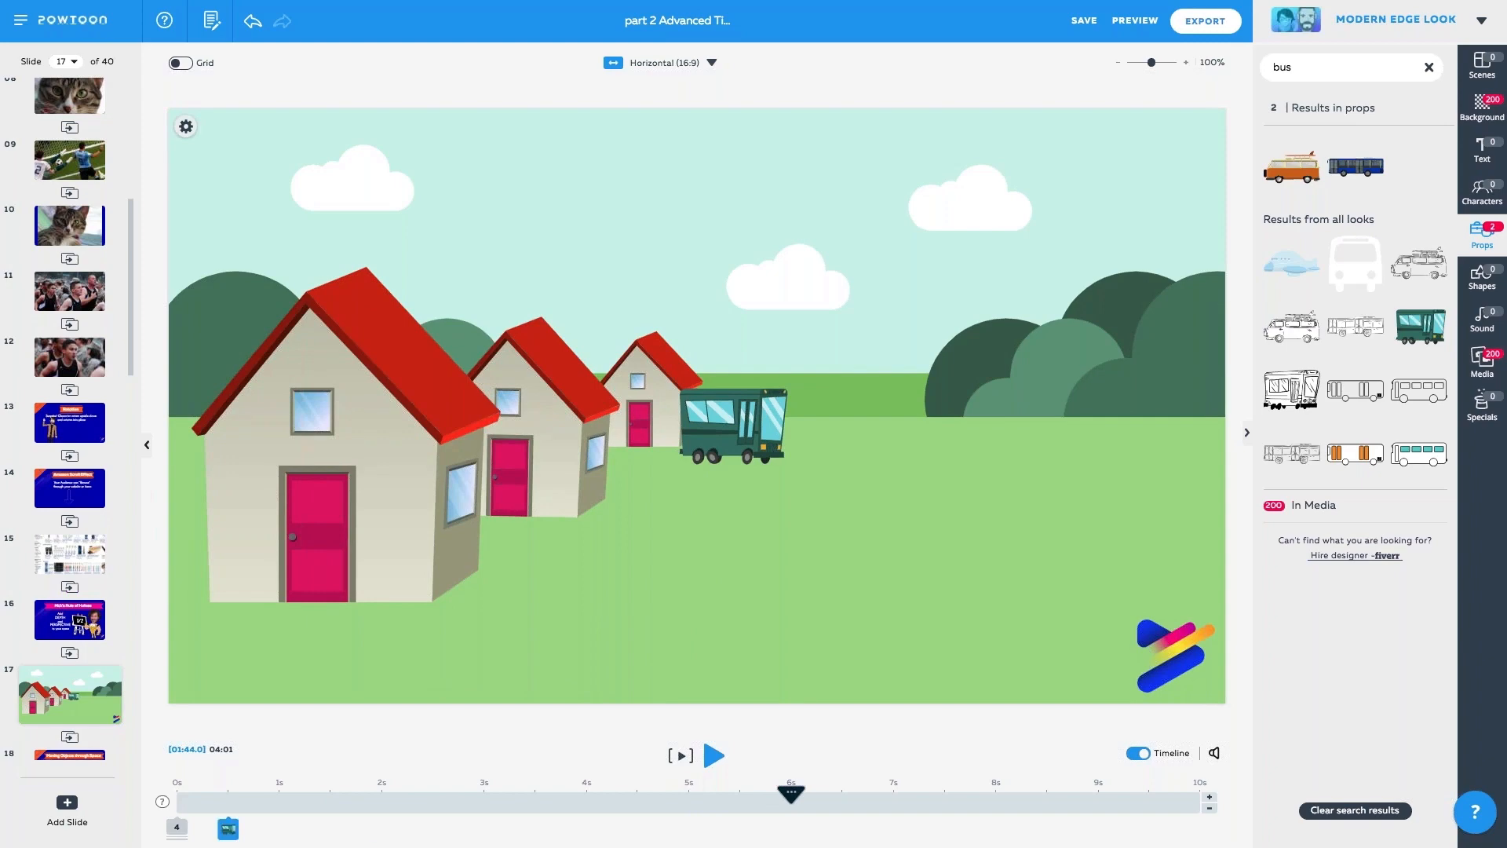
Set the bus to exit at 5 s with the Right exit effect and play the slide from the start.
left_click(1154, 807)
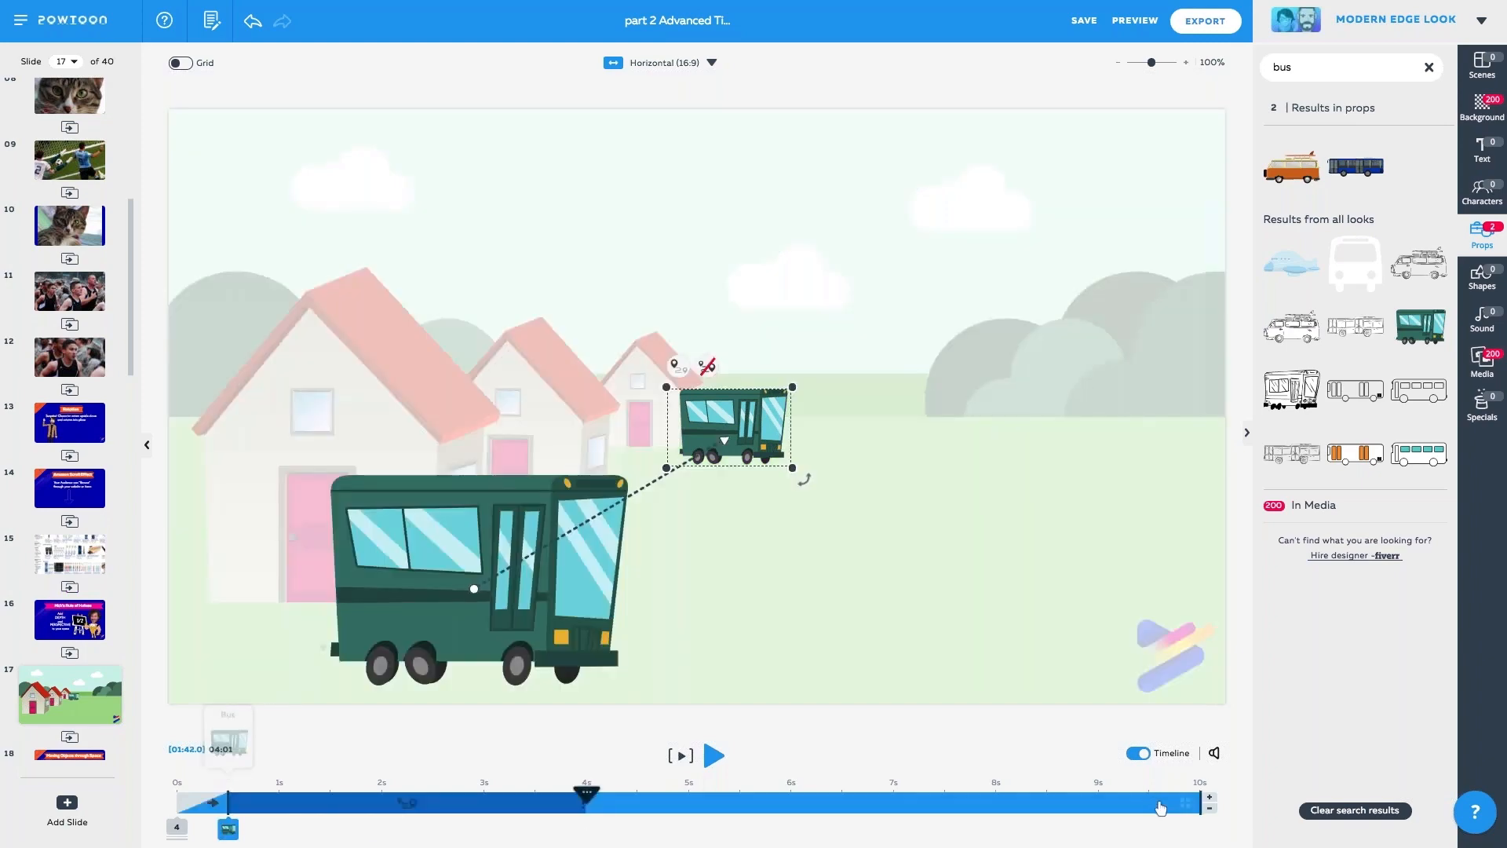
left_click_drag(1196, 804, 705, 806)
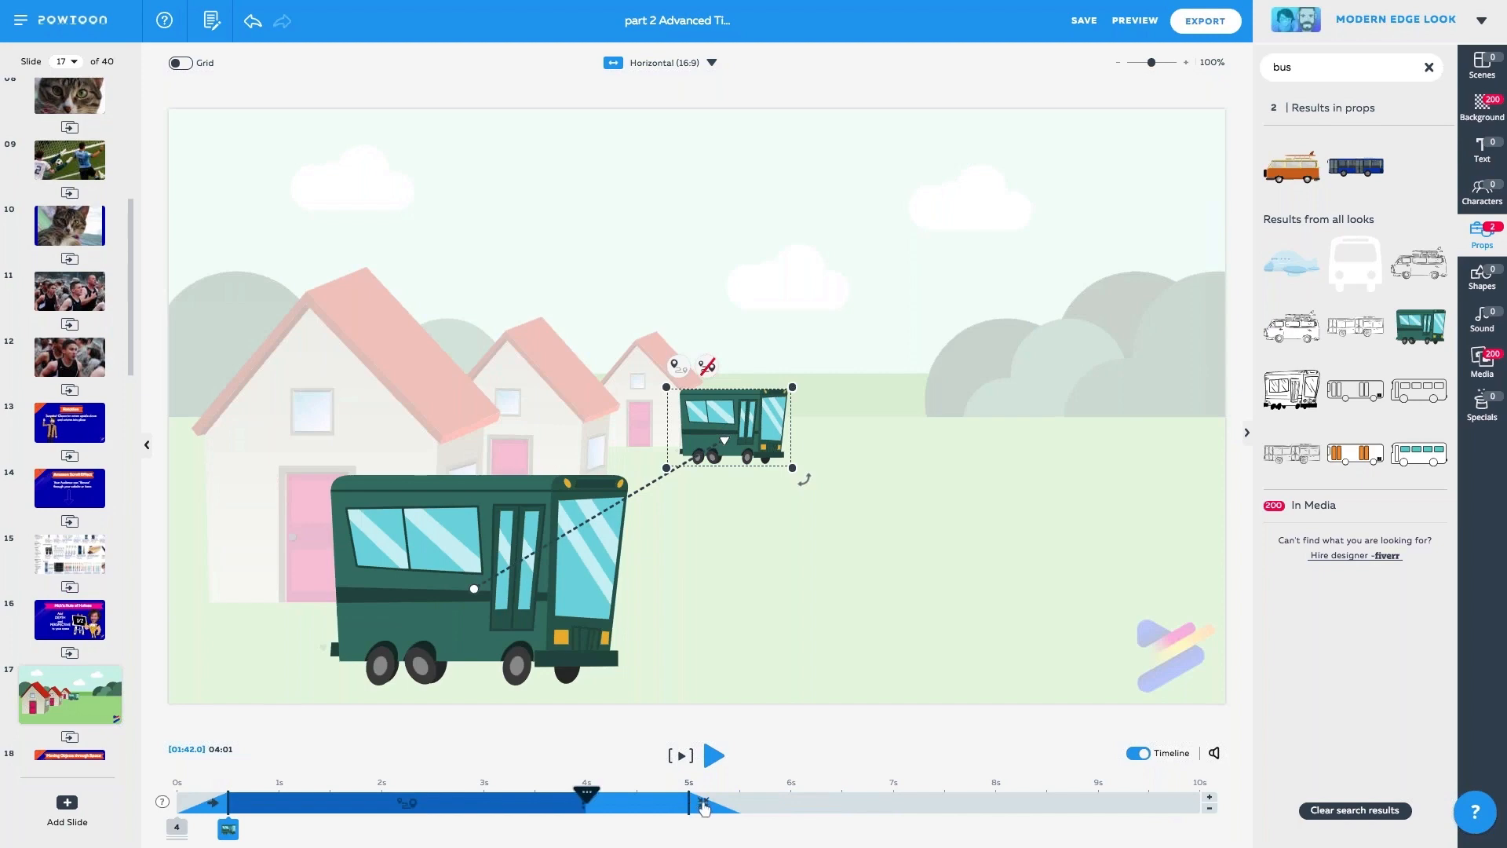
left_click(703, 804)
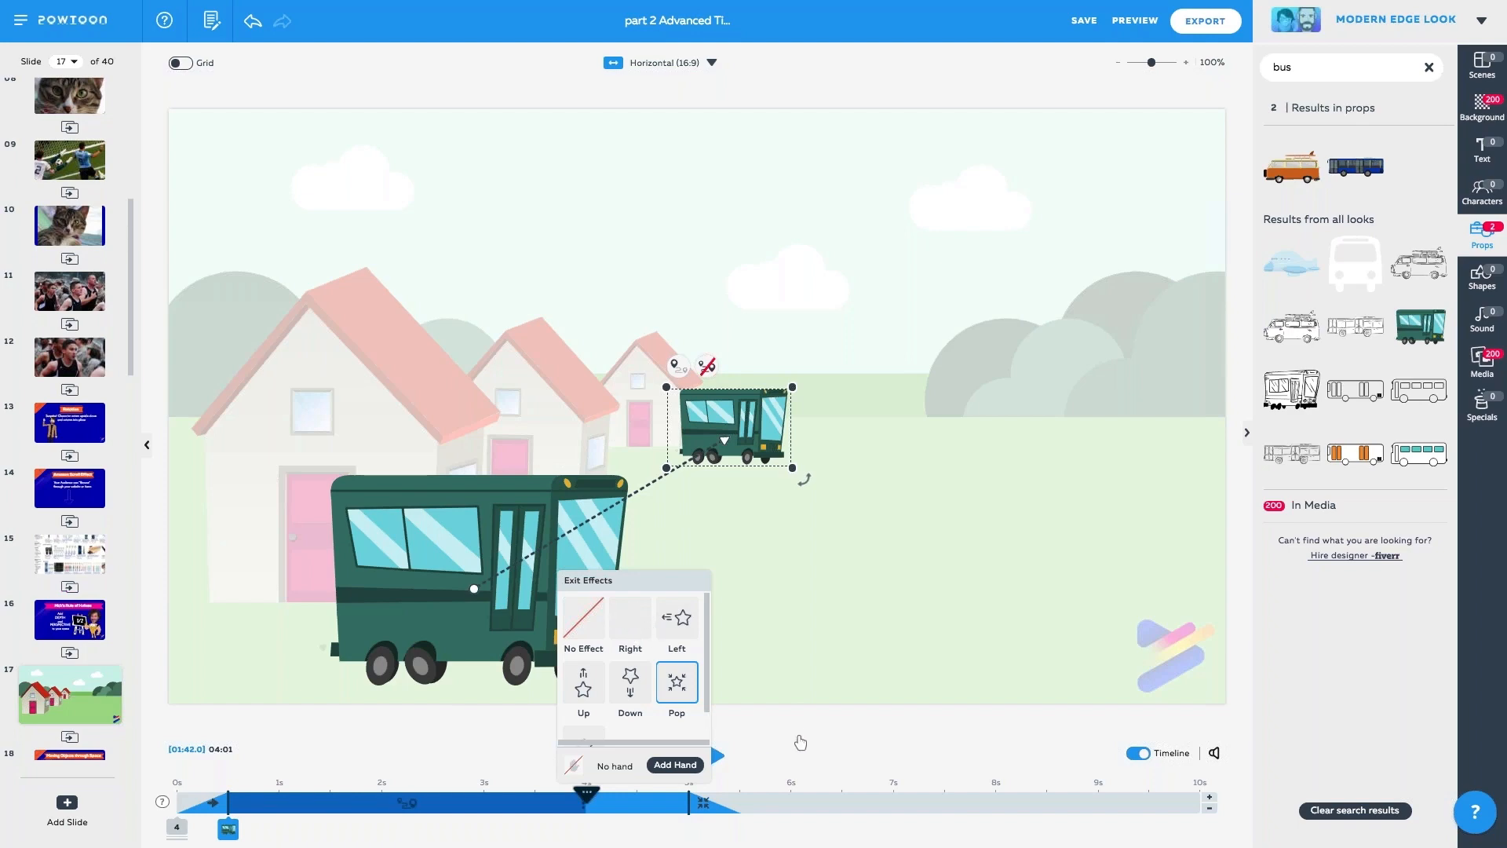
left_click(631, 625)
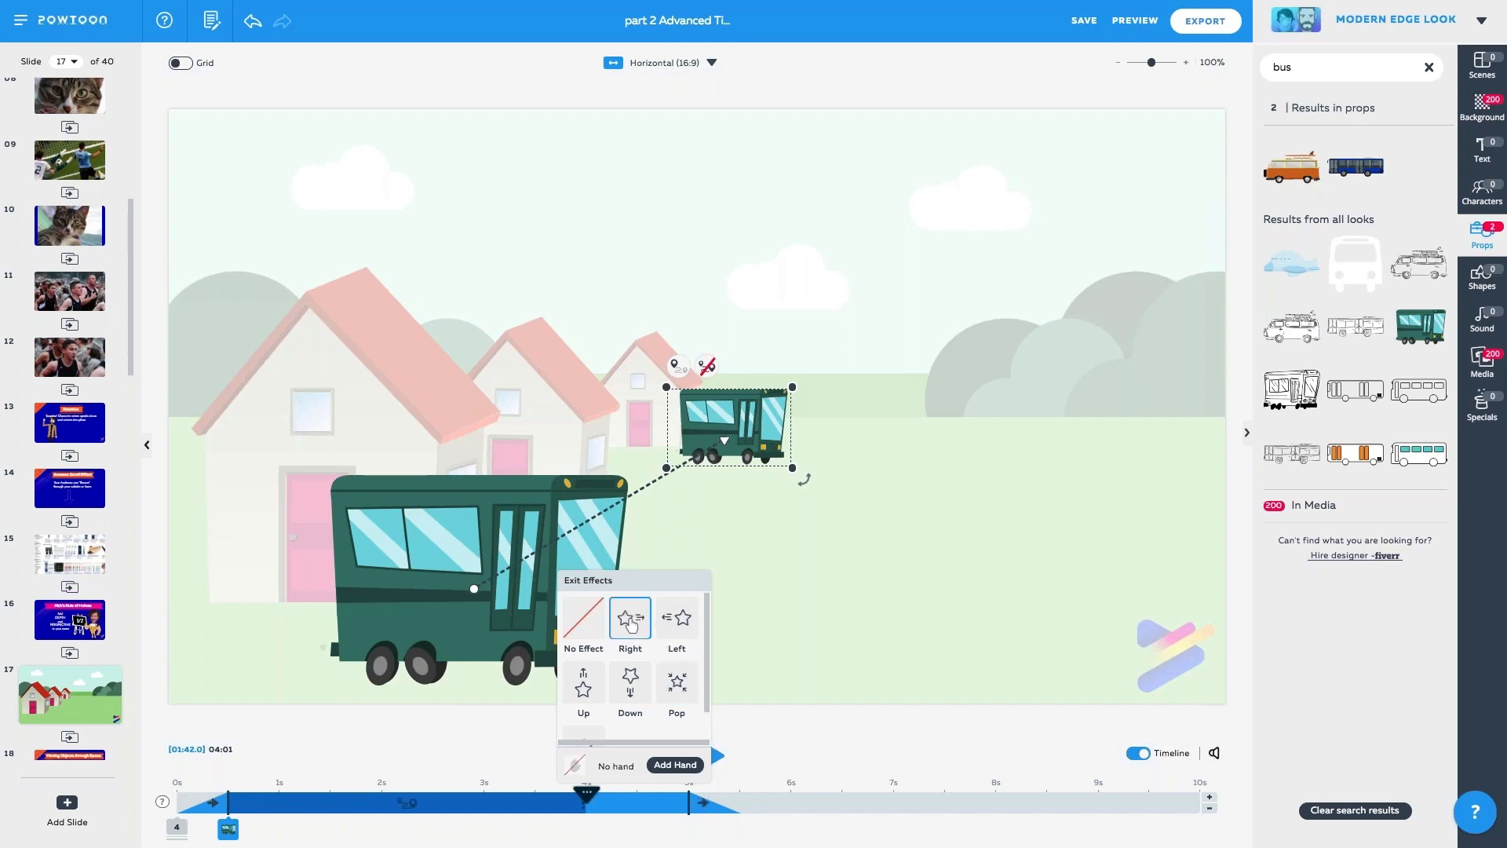
left_click(839, 744)
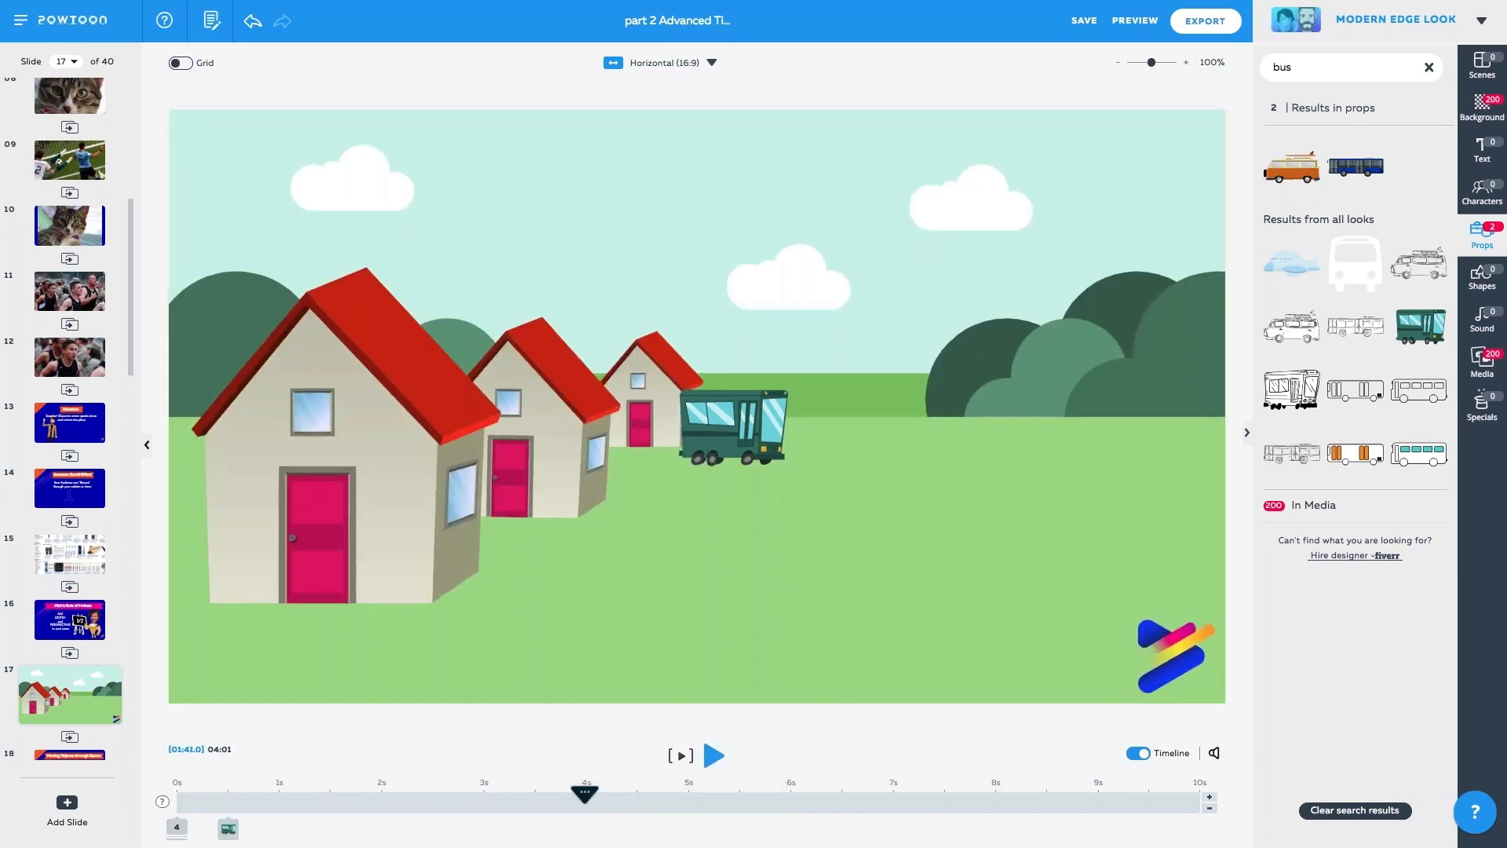
left_click_drag(585, 794, 124, 794)
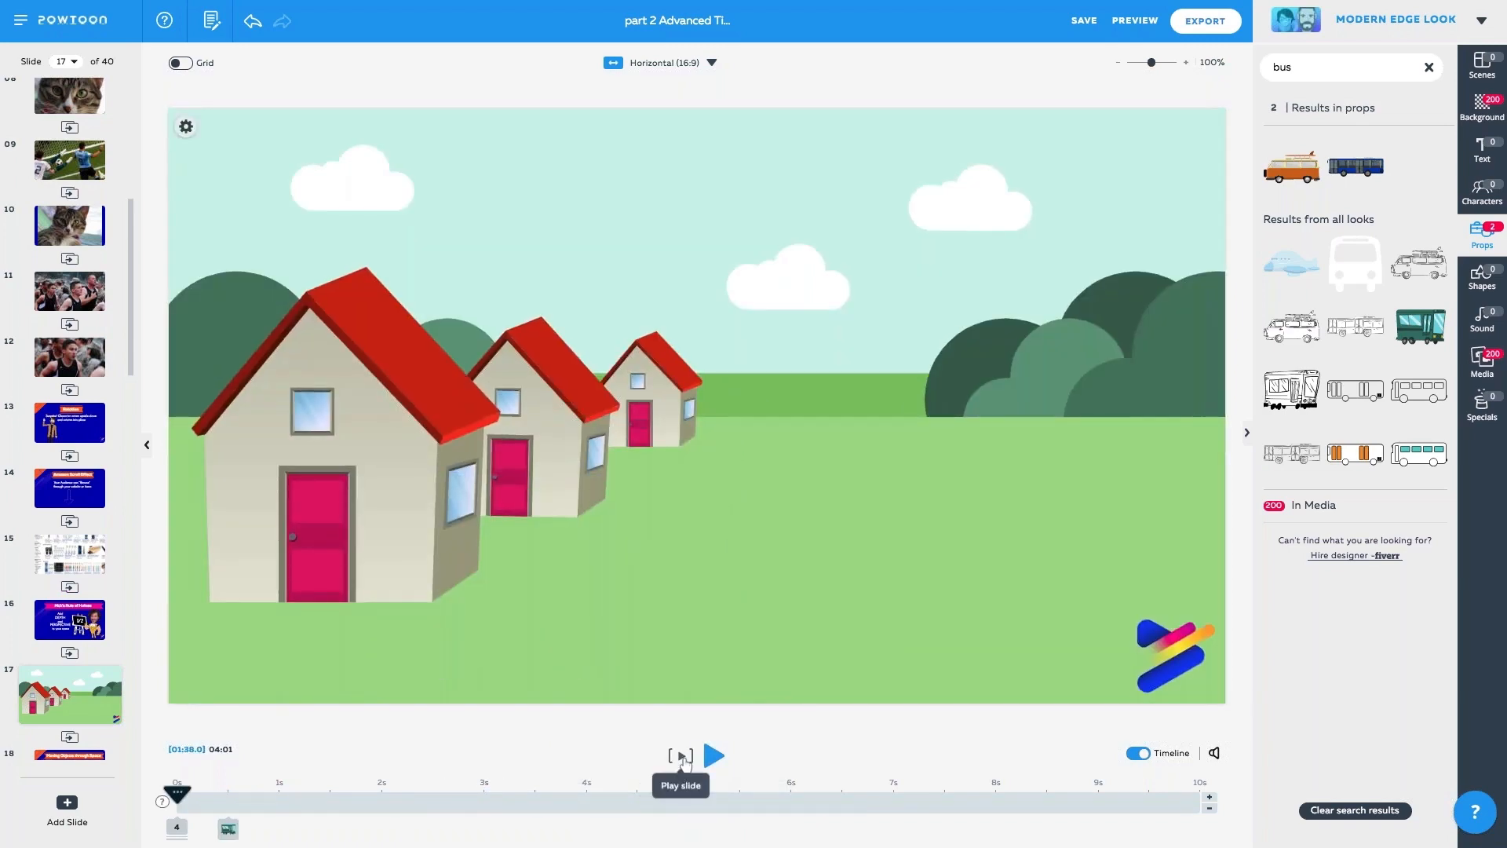
left_click(681, 757)
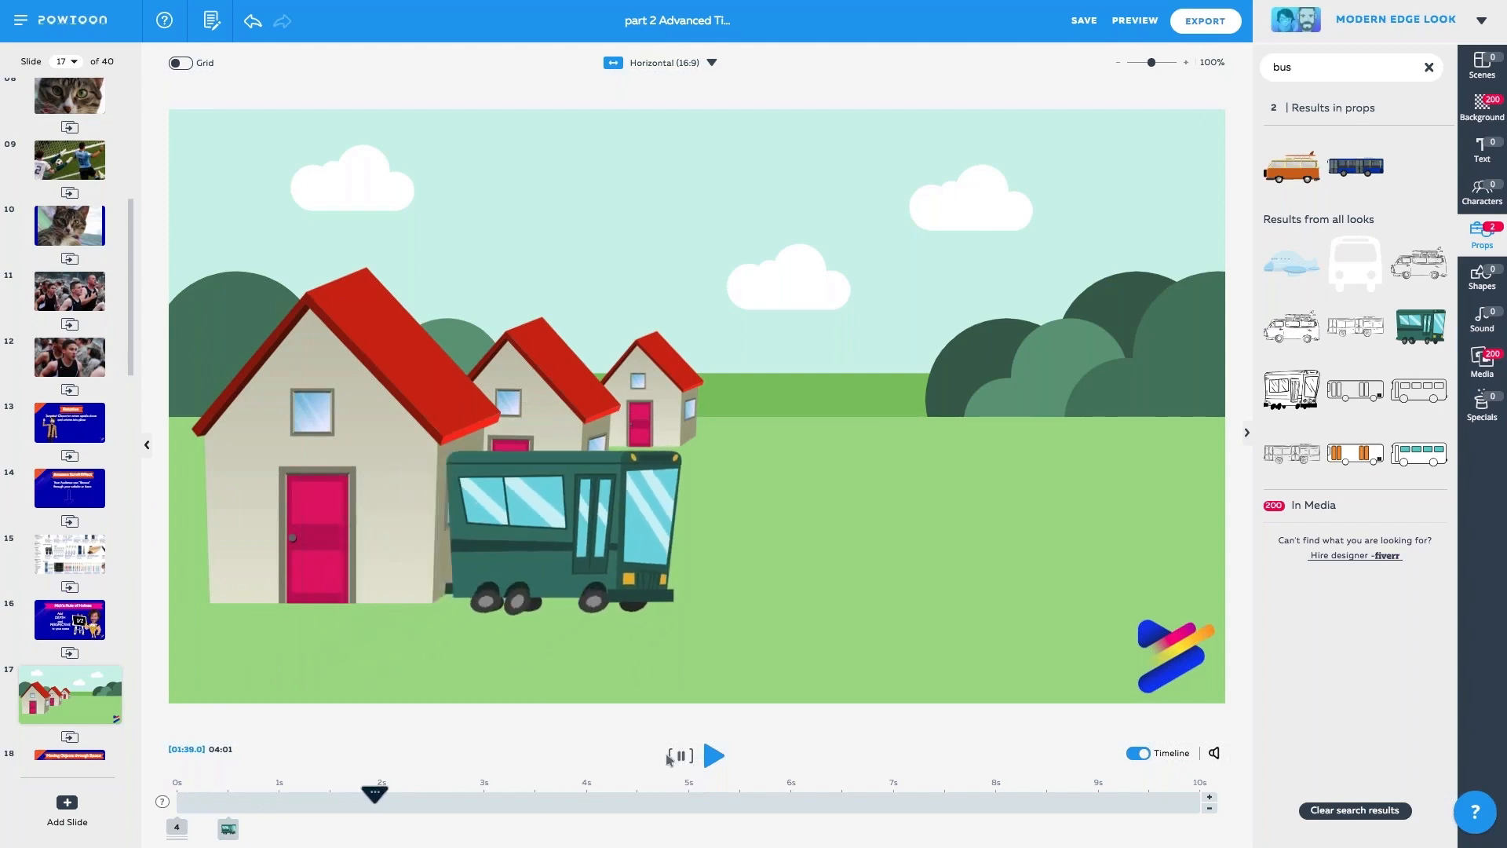